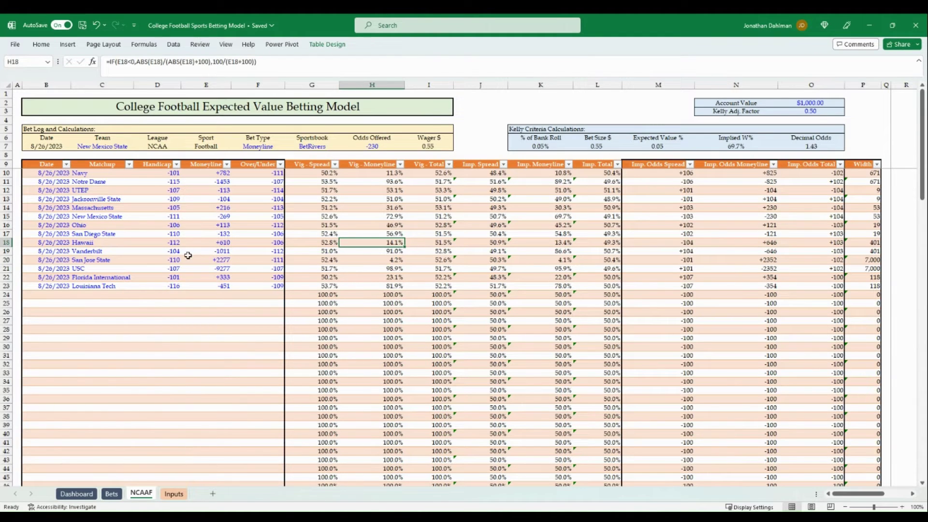
Step: Examine the matchup odds entered in B10:F23 and the vig formulas for Navy and Notre Dame on the NCAAF sheet
drag(168, 225, 169, 231)
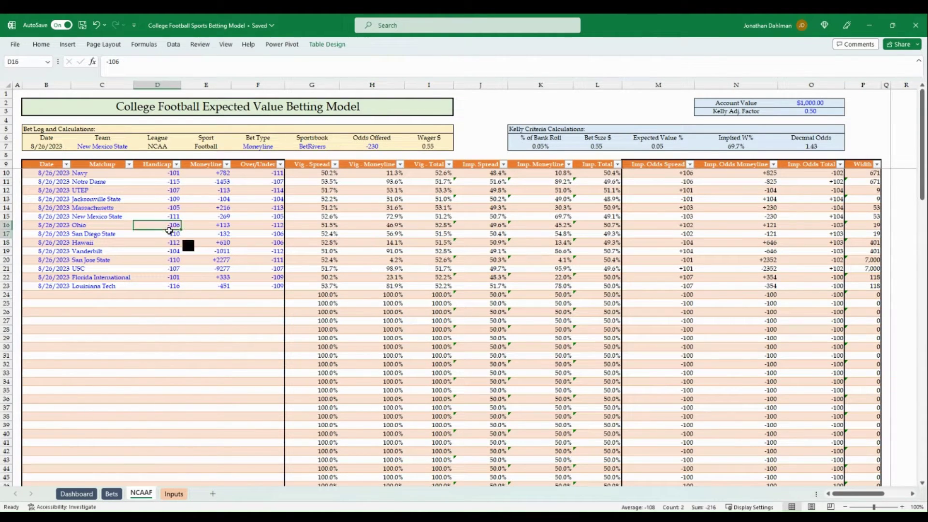
click(146, 192)
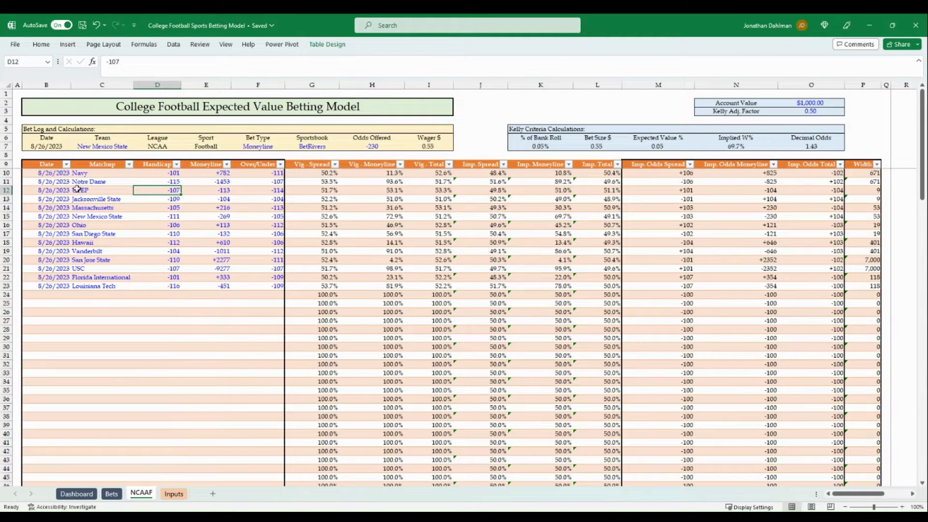
drag(58, 174, 252, 286)
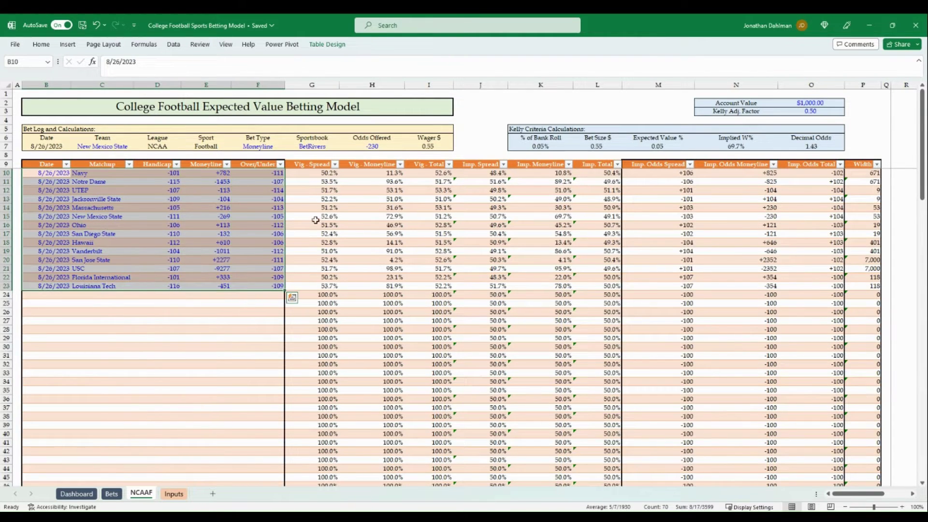
click(322, 174)
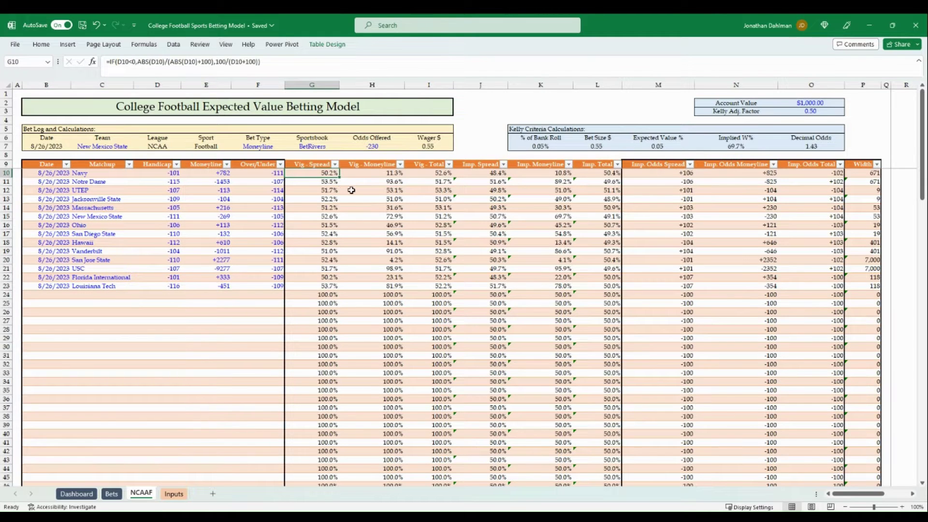
key(Down)
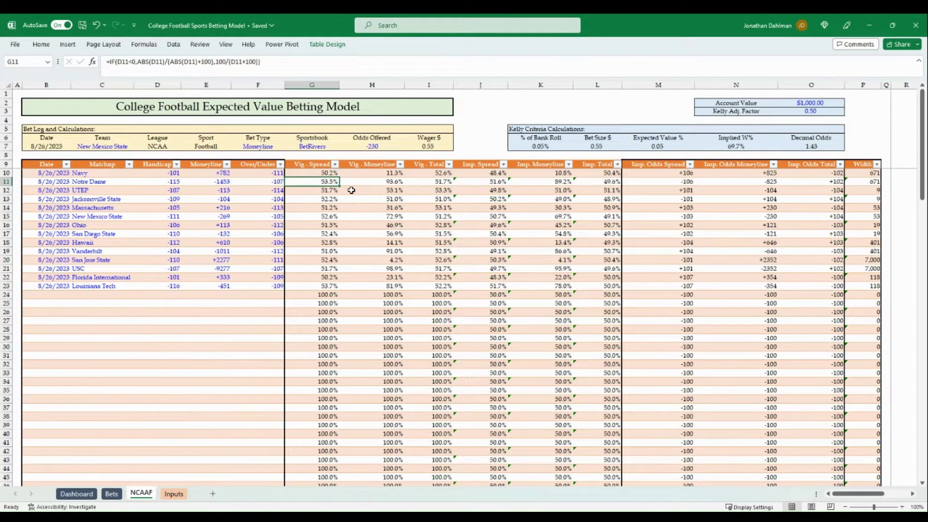
key(Up)
key(Right)
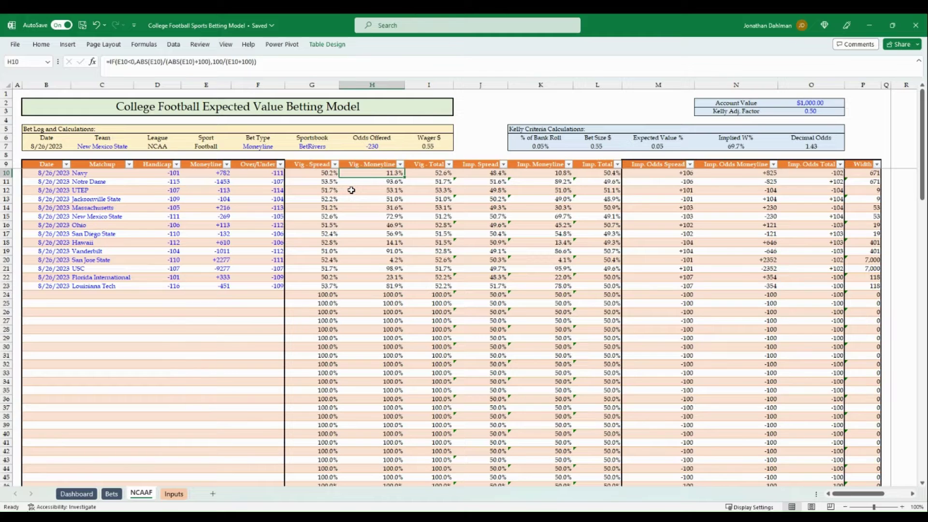
key(shift+Down)
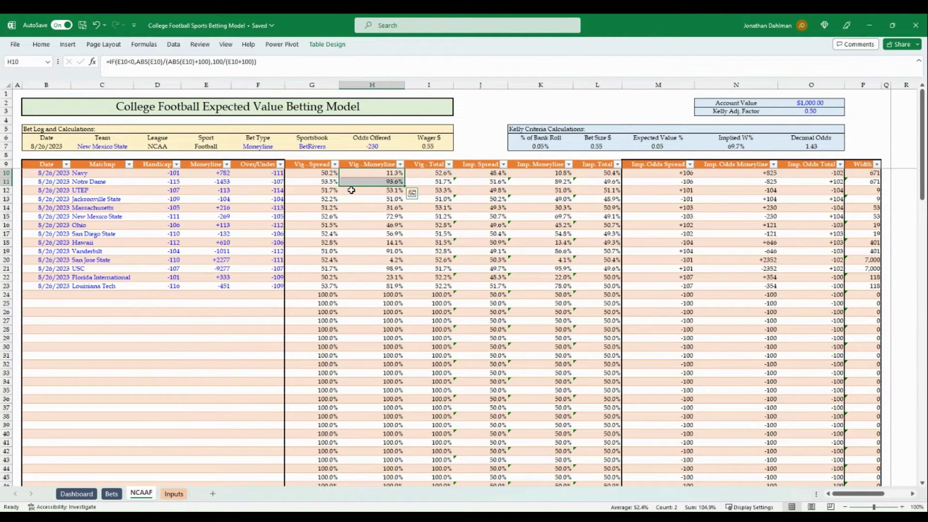
key(Right)
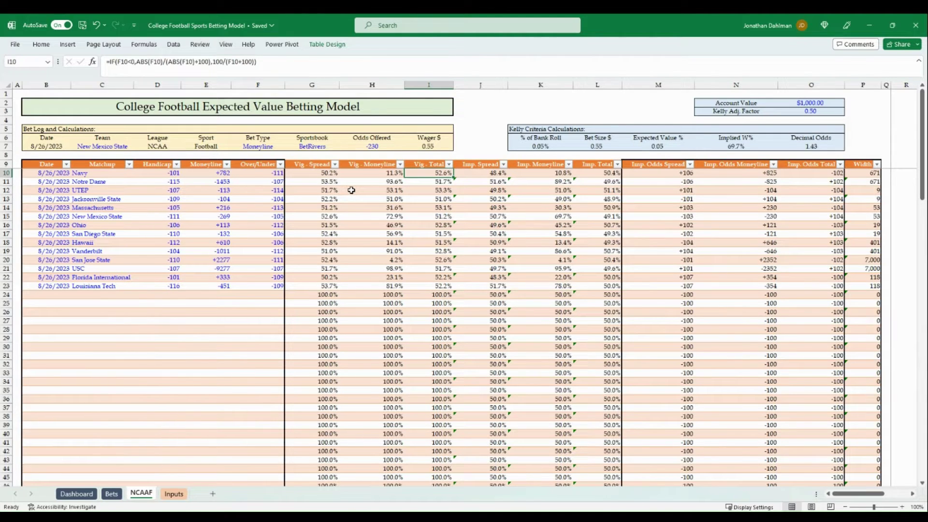
Step: Examine the implied probability formulas for spread, moneyline and total in rows 10 and 11 of columns J to L
key(Right)
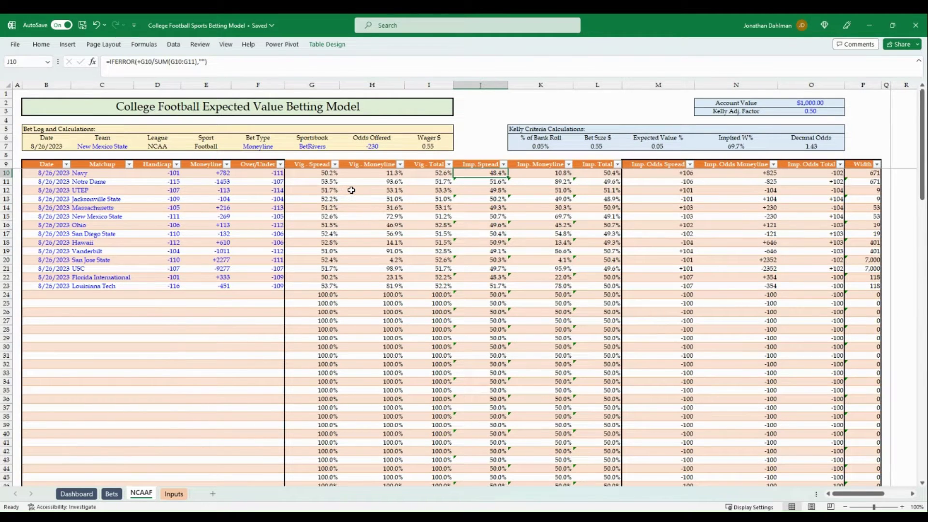
key(Right)
key(Right)
key(Down)
key(Left)
key(Left)
key(Right)
key(Right)
key(Right)
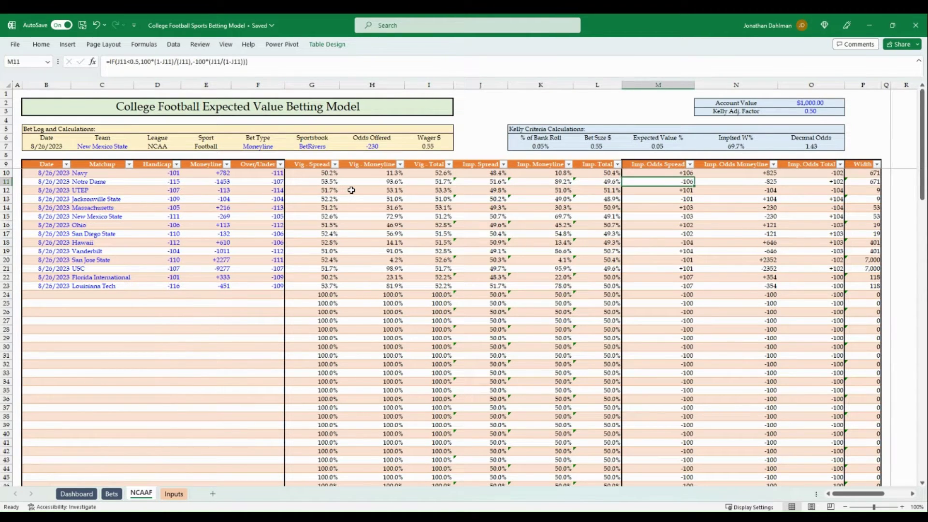
key(Left)
key(Left)
key(Left)
key(Up)
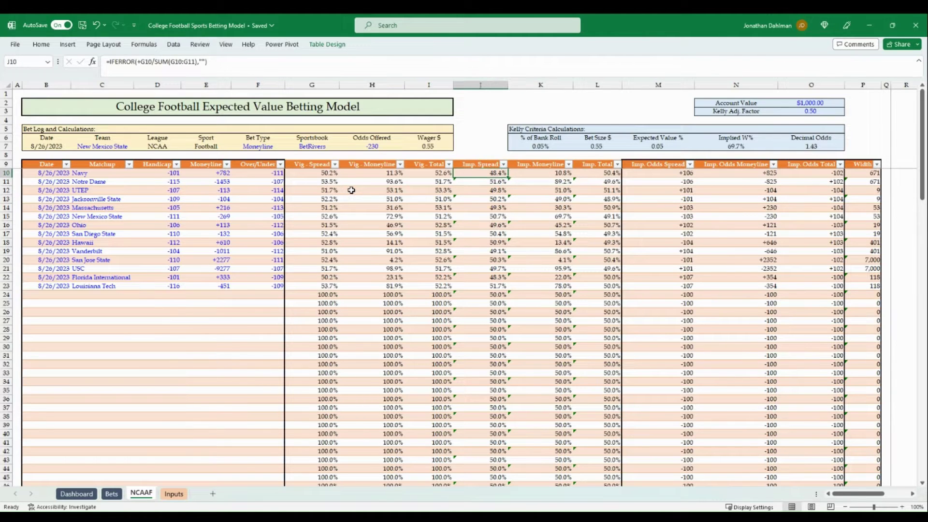
Step: Examine the implied odds formulas in M10:O11, along with the Kelly Adj. Factor and Wager $ cells above the table
key(Right)
key(Right)
key(Right)
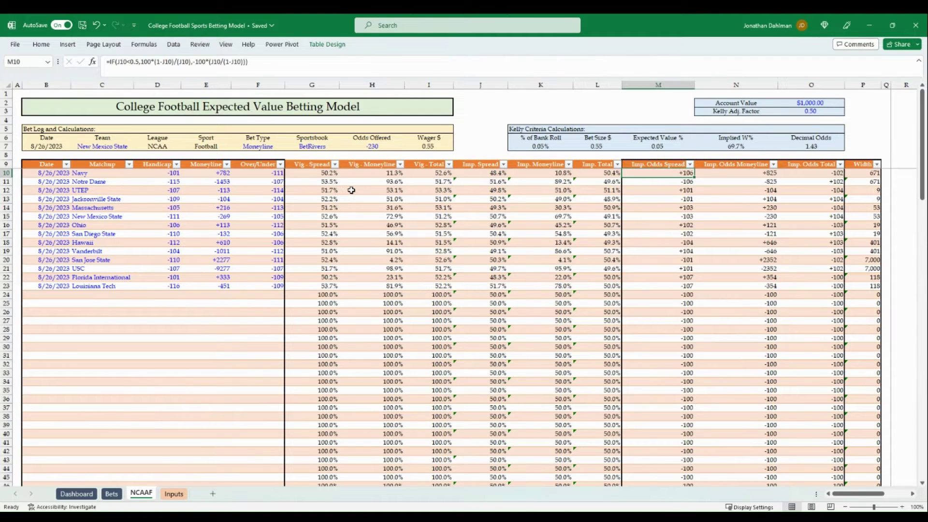
key(Right)
key(Right)
key(Down)
key(Left)
key(Left)
key(Up)
key(Right)
key(Right)
key(Down)
key(Left)
key(Left)
key(Up)
key(Right)
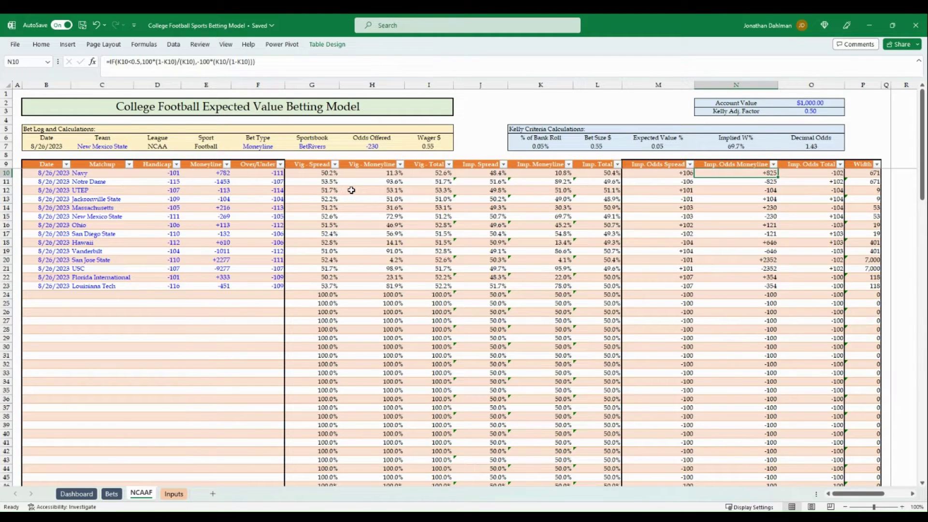
key(Down)
key(Up)
key(Left)
key(Down)
key(Right)
key(Right)
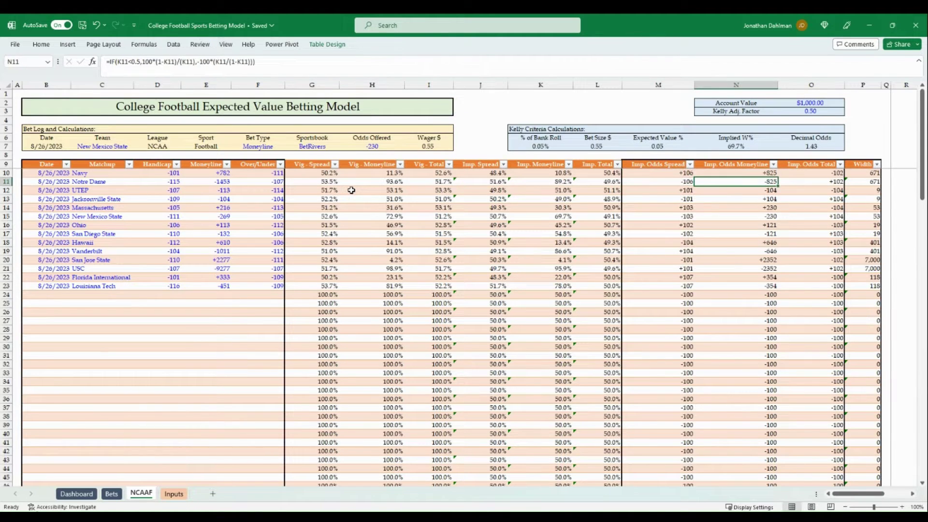
key(Left)
key(Left)
key(Up)
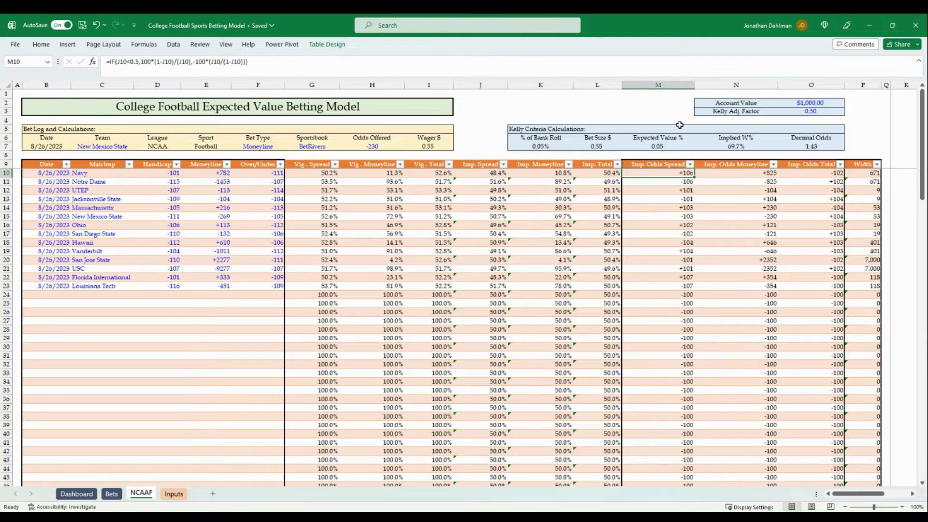
click(814, 112)
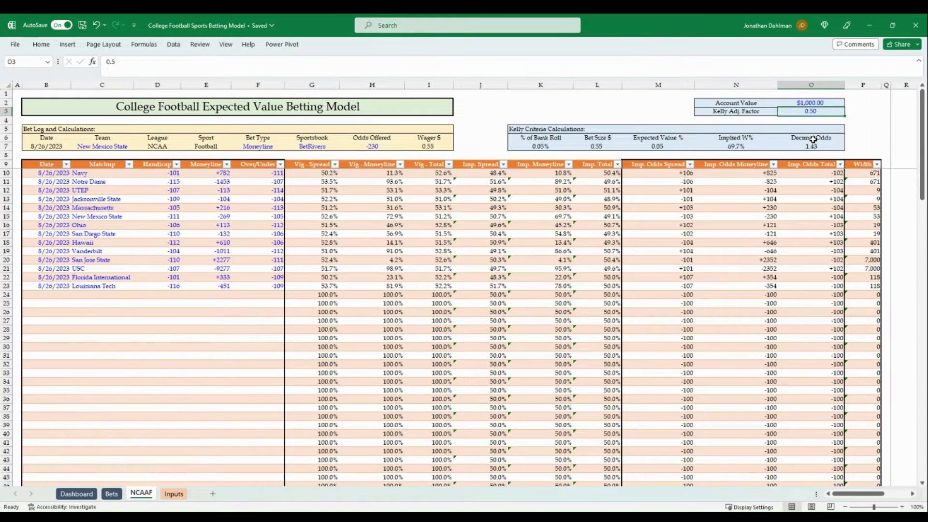
click(417, 146)
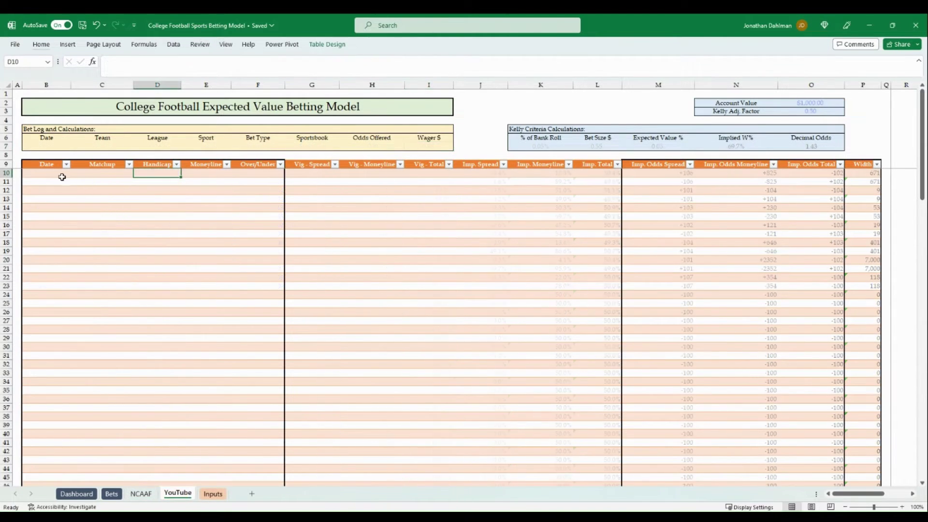
Step: Switch to the Pinnacle NCAA odds page in the browser and check the odds format options and alternate Navy–Notre Dame handicap lines
click(54, 176)
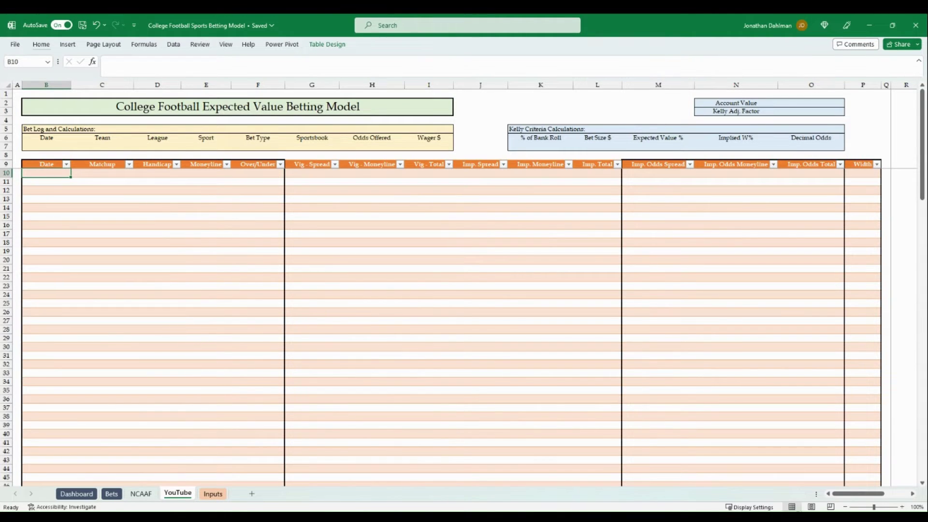
key(alt+Tab)
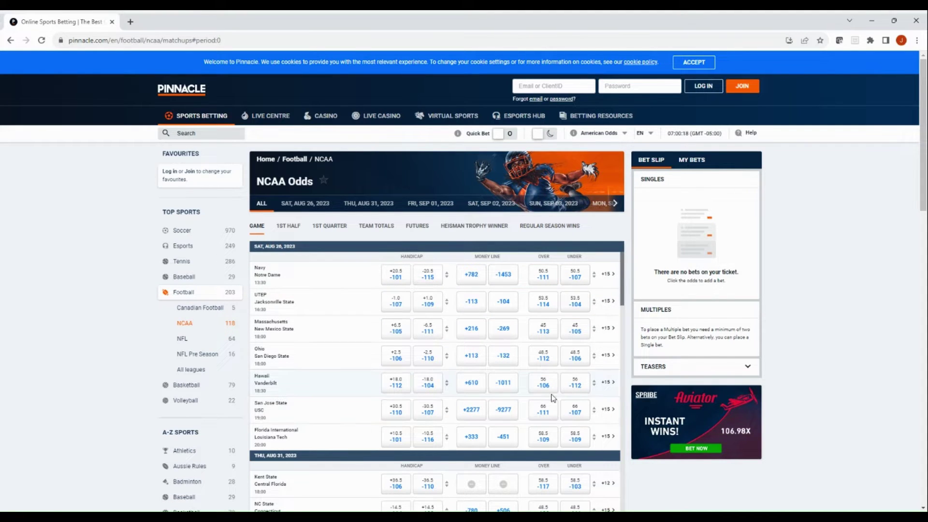
click(625, 139)
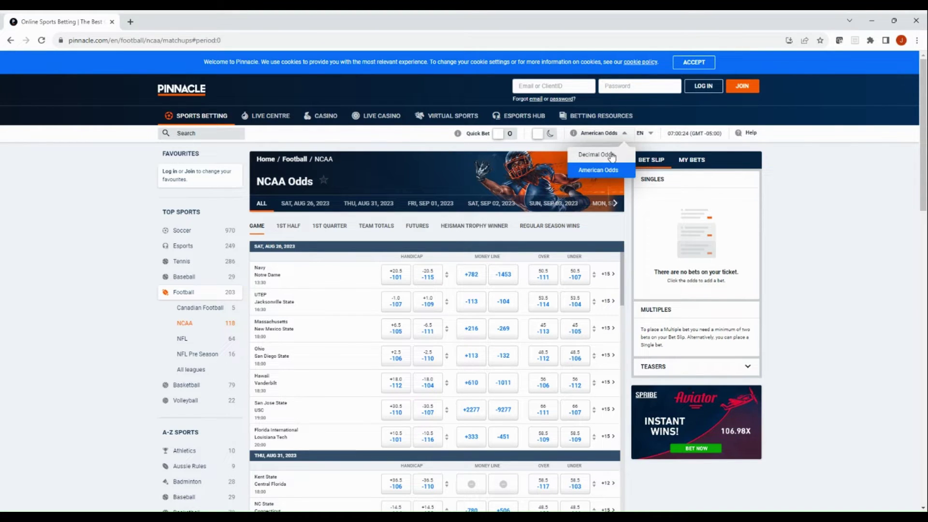
click(835, 244)
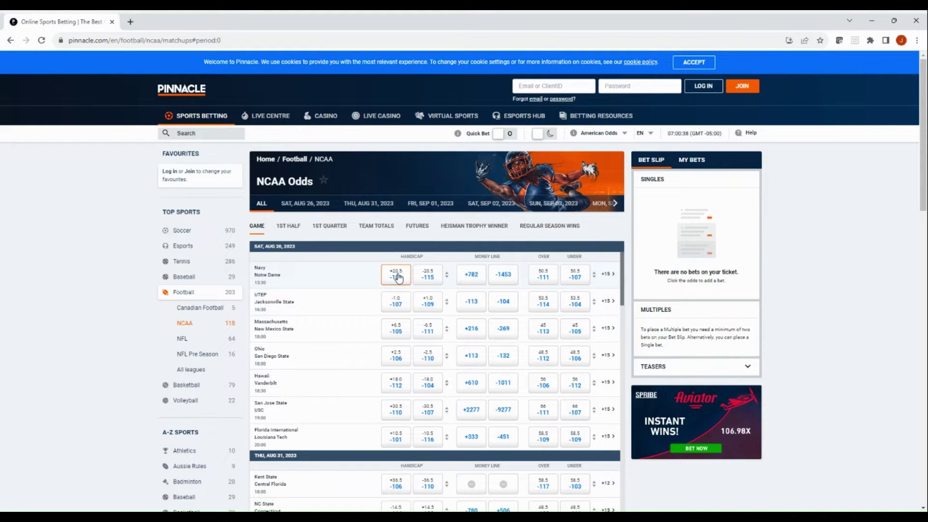
click(447, 279)
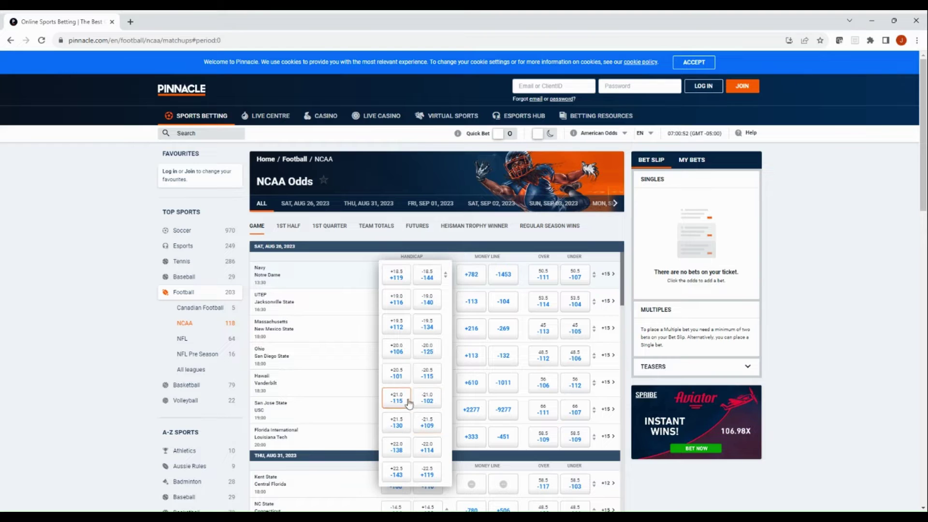
click(823, 295)
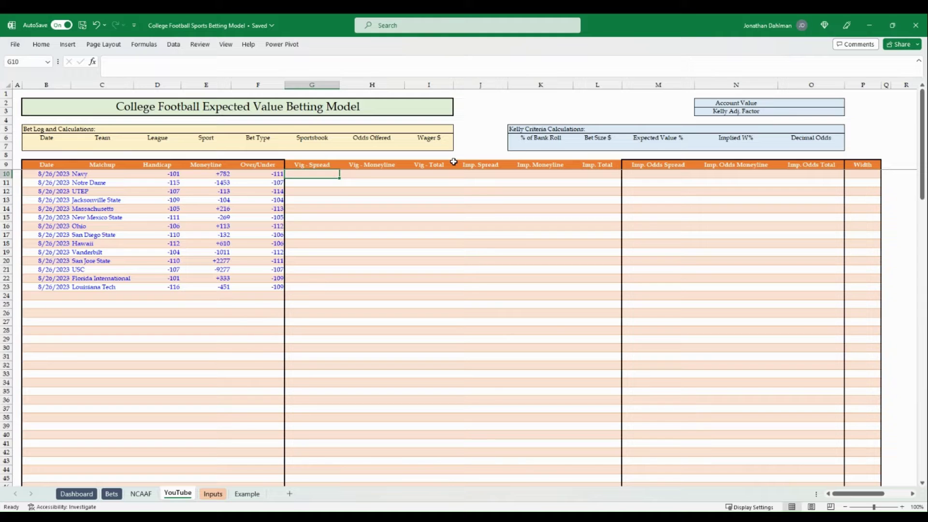
Step: Enter =IF(D10<0,ABS(D10)/(ABS(D10)+100),100/(D10+100)) in G10 under Vig - Spread and copy it to G11:G23
text(=IF(D10<0,ABS(D10)/(ABS(D10)+100),100/(D10+100)))
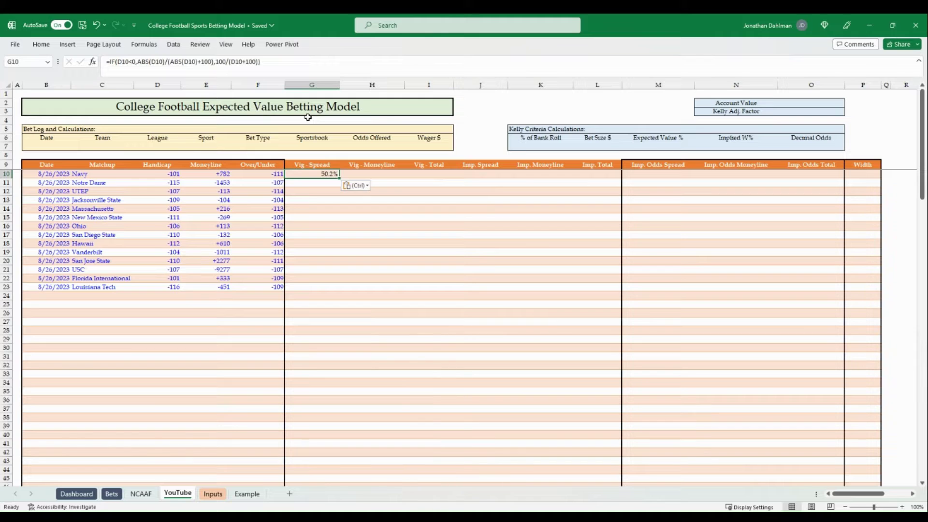
key(ctrl+c)
key(Down)
key(shift+Down)
key(shift+Down)
key(shift+Down)
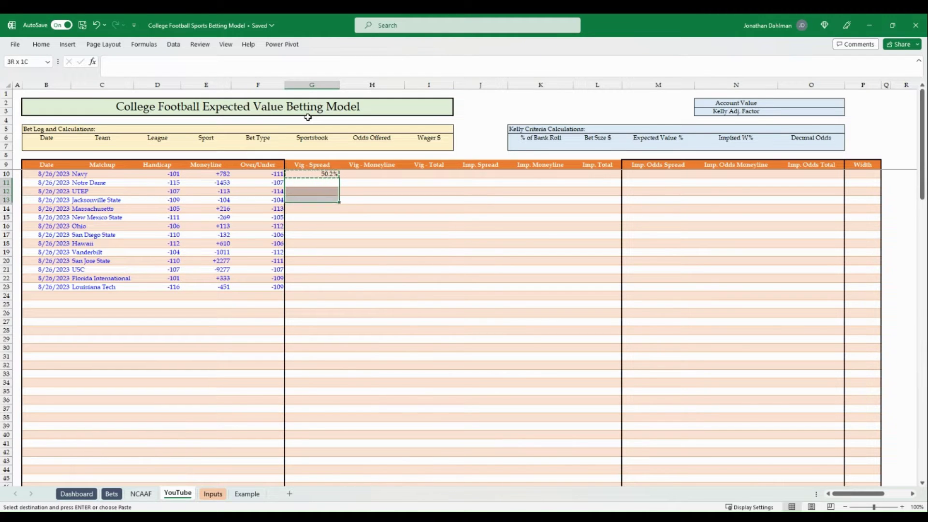
key(shift+Down)
key(shift+Down)
key(shift+Down)
key(shift+Down)
key(shift+Down)
key(shift+Down)
key(shift+Down)
key(shift+Down)
key(shift+Down)
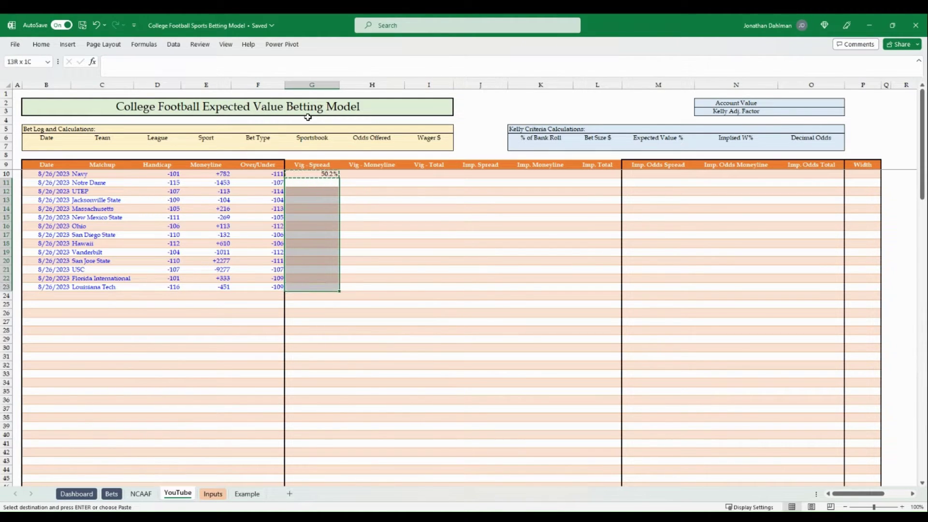
key(ctrl+v)
key(Escape)
Step: Copy the Vig - Spread formulas from G10:G23 into the Vig - Moneyline and Vig - Total columns, H10:I23
key(Up)
key(shift+Down)
key(shift+Down)
key(shift+Down)
key(shift+Down)
key(shift+Down)
key(shift+Down)
key(shift+Down)
key(shift+Down)
key(shift+Down)
key(shift+Down)
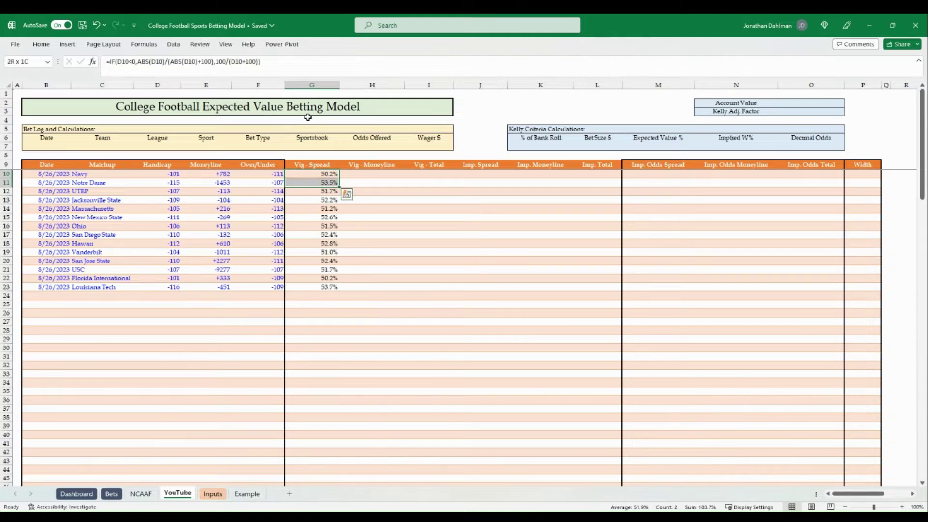
key(shift+Down)
key(shift+Down)
key(shift+Down)
key(shift+Down)
key(shift+Up)
key(ctrl+c)
key(Right)
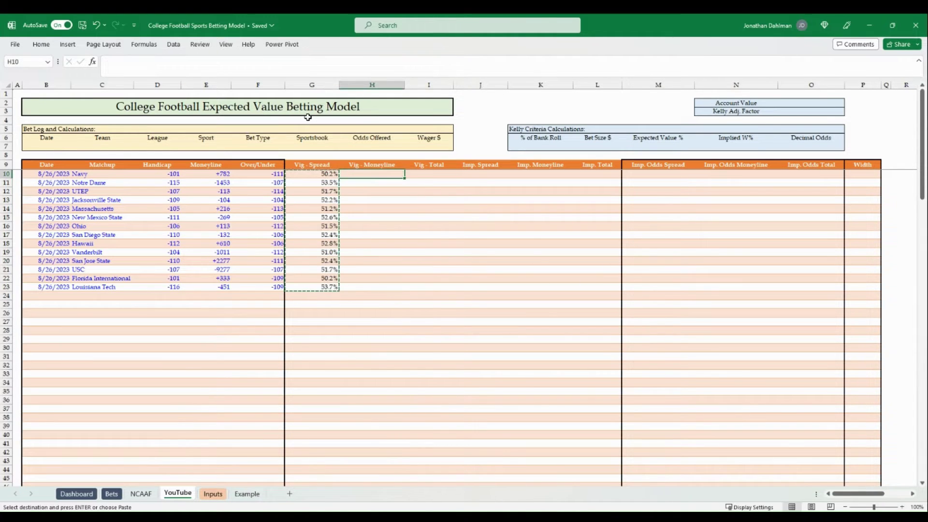
key(shift+Right)
key(shift+Down)
key(shift+Down)
key(shift+Down)
key(shift+Down)
key(shift+Down)
key(shift+Down)
key(shift+Down)
key(shift+Down)
key(shift+Down)
key(shift+Down)
key(shift+Down)
key(shift+Down)
key(shift+Down)
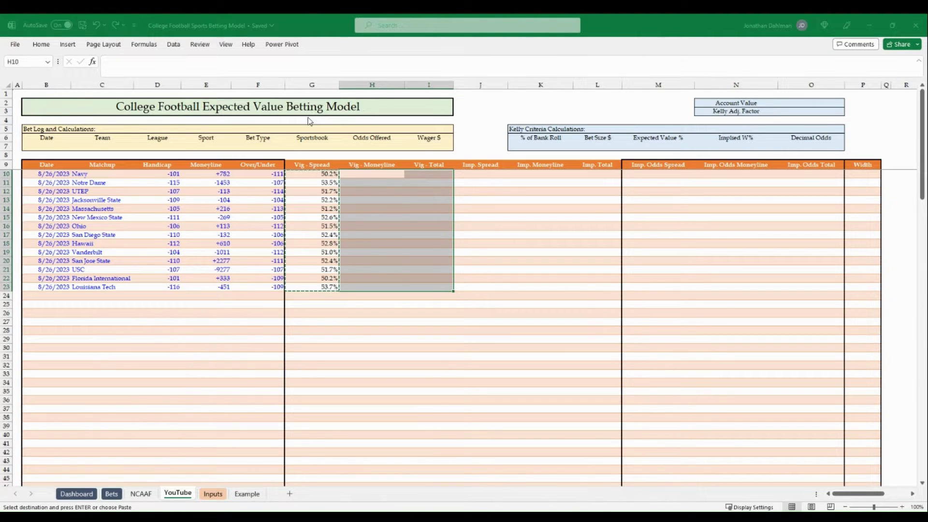
key(ctrl+v)
key(Escape)
key(Left)
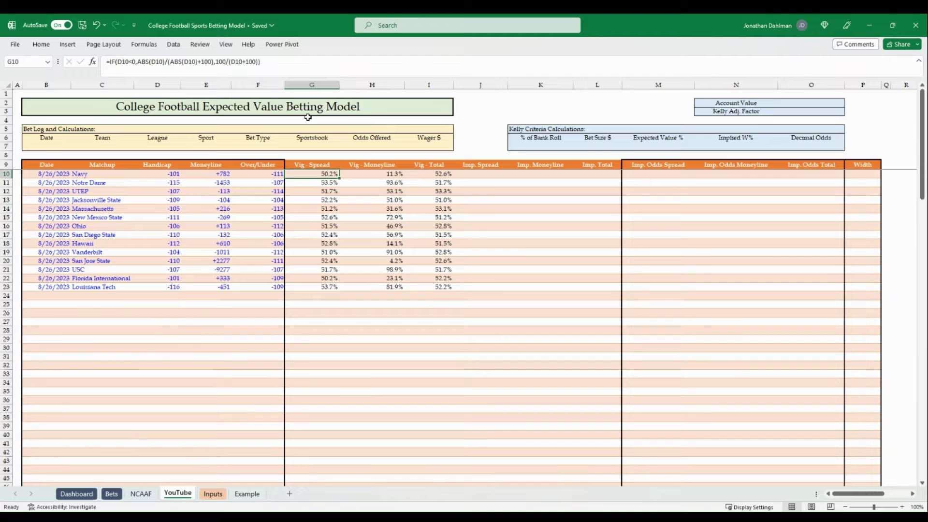
key(Down)
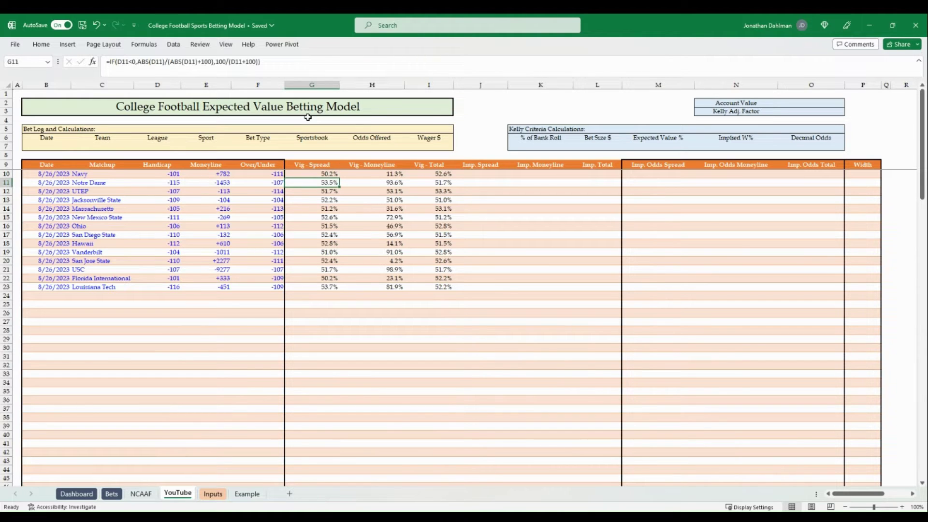
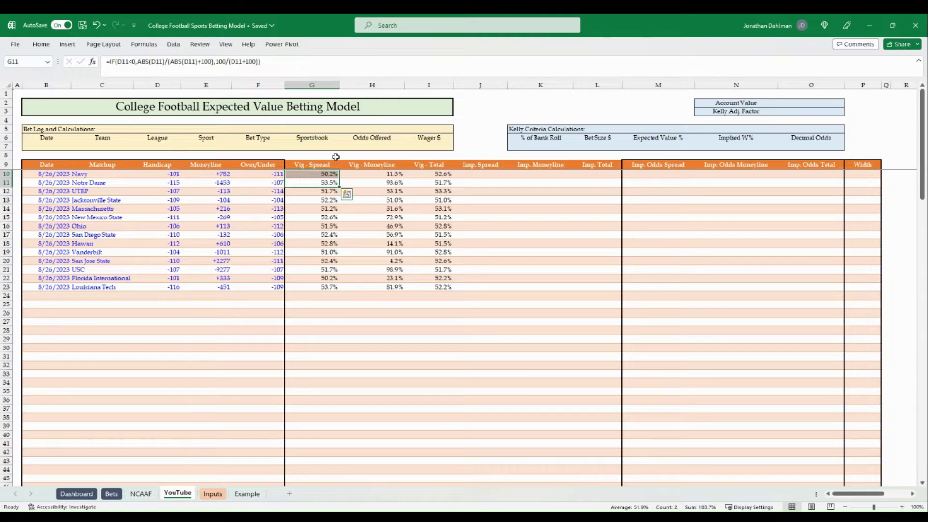
Step: Enter =G10/SUM(G10:G11) in J10 under Imp. Spread to get Navy's implied spread probability
click(478, 174)
text(=)
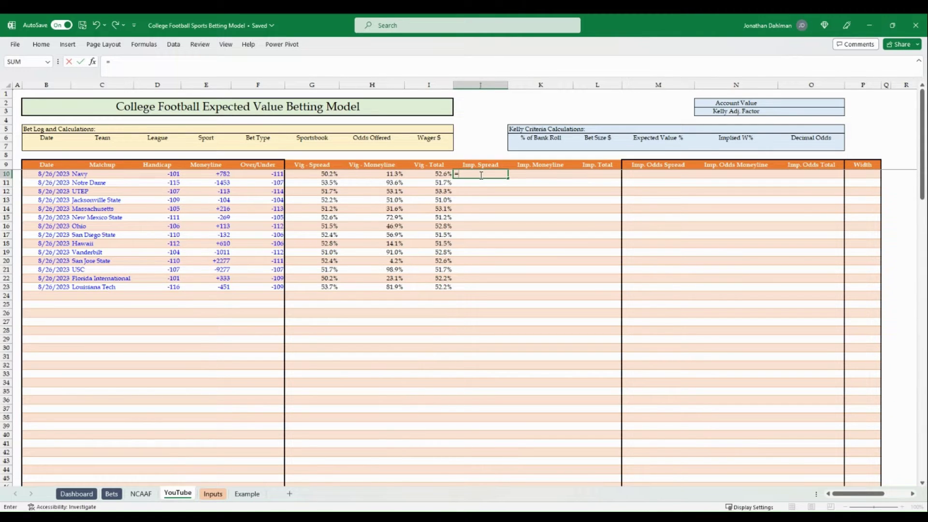
key(Left)
key(Left)
key(Left)
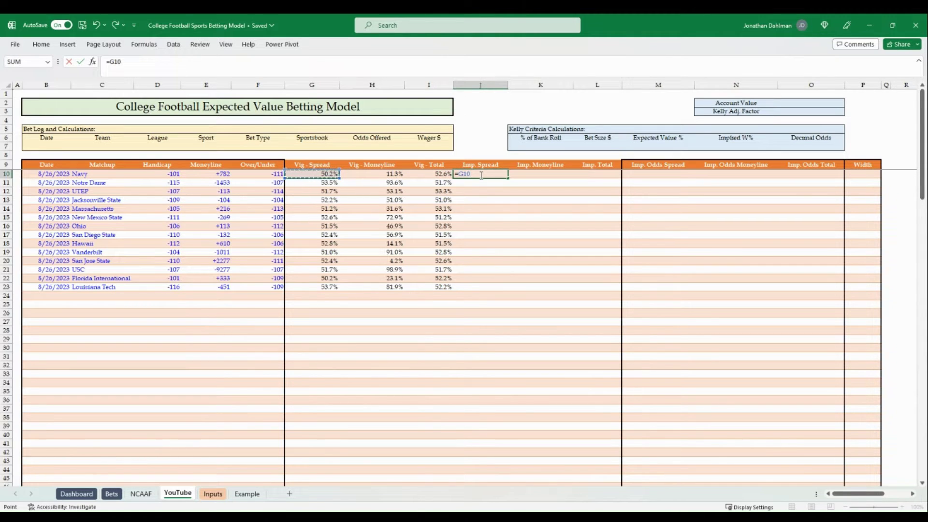
text(/s)
key(Tab)
key(Left)
key(Left)
key(Left)
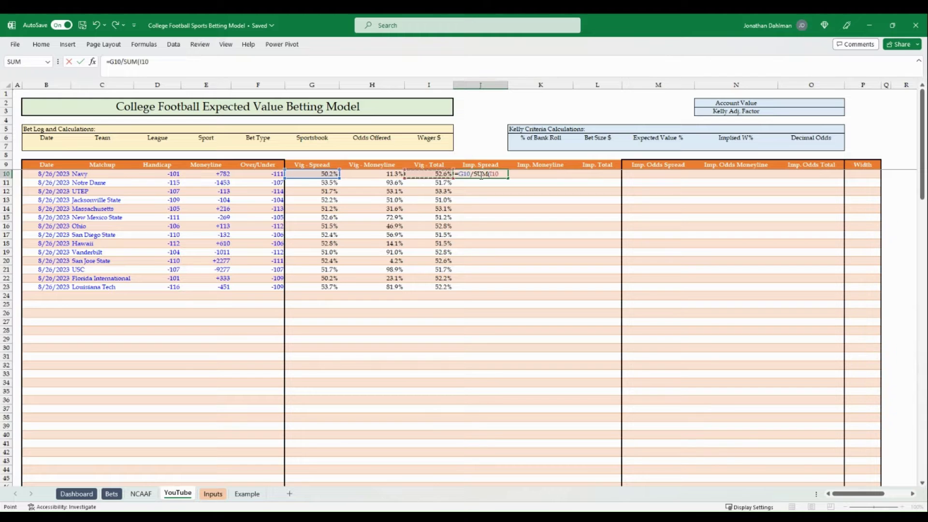
key(shift+Down)
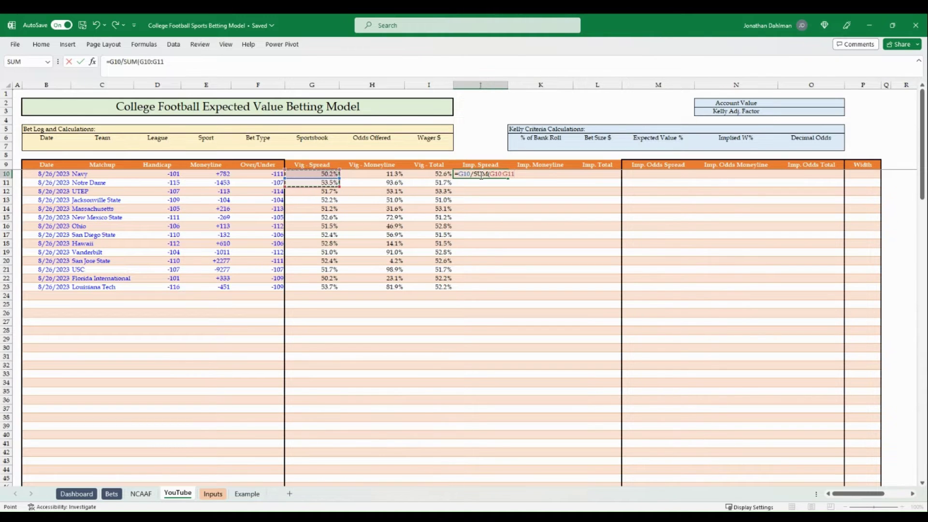
key(Return)
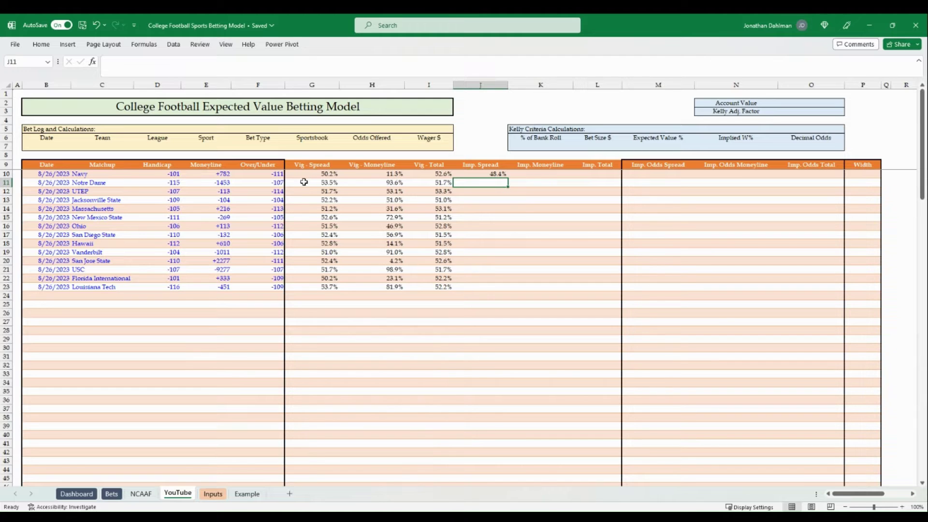
Step: Copy the J10 formula into J11 and adjust its sum range so it reads =G11/SUM(G10:G11)
key(F2)
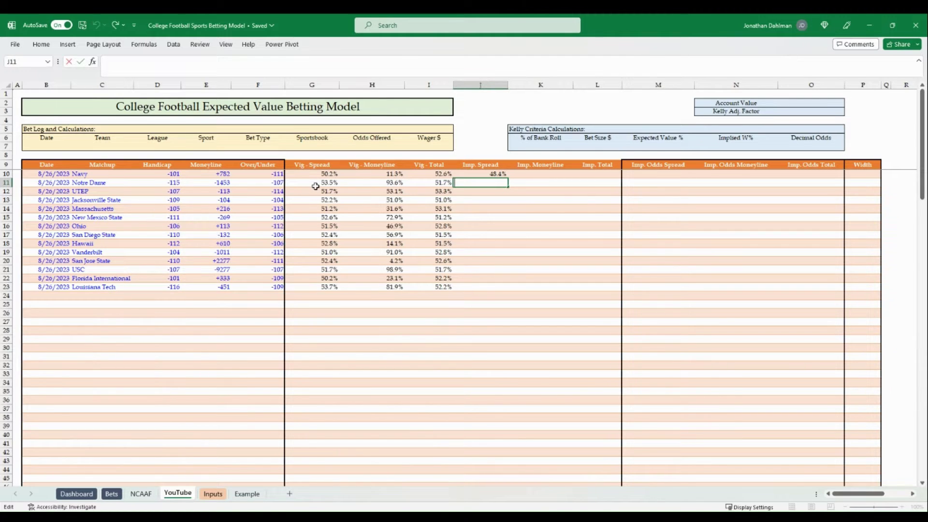
key(ctrl+v)
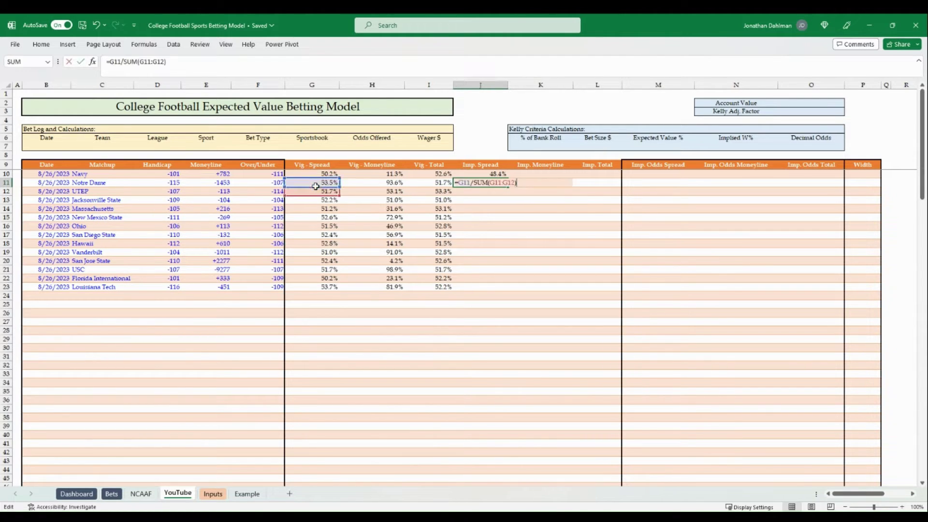
key(ctrl+Return)
key(ctrl+c)
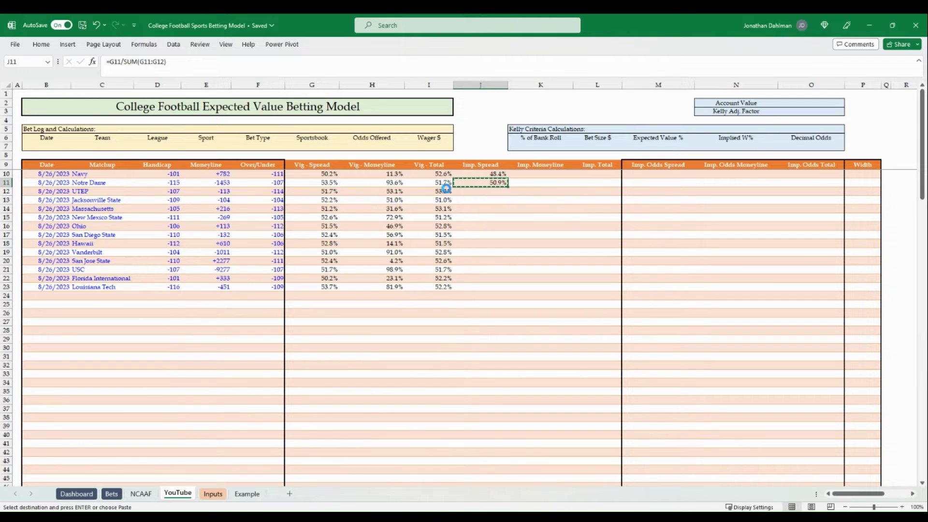
key(ctrl+z)
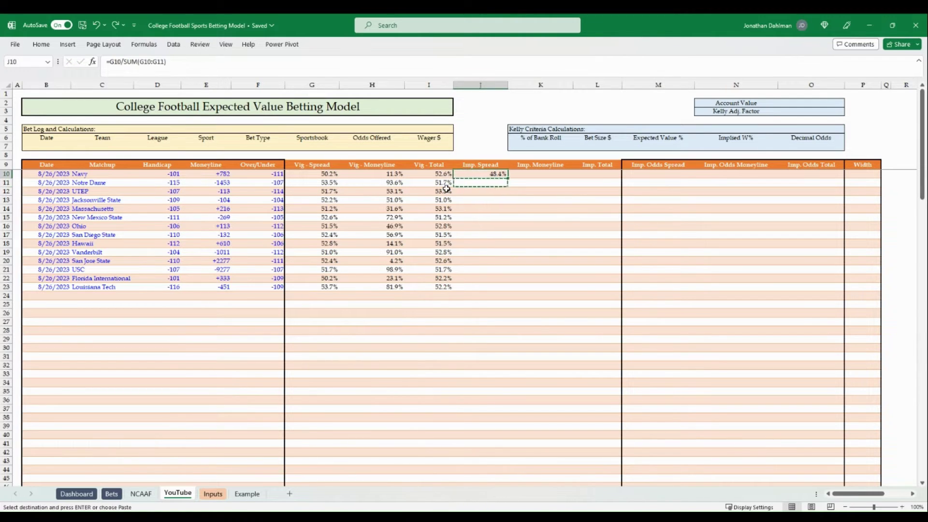
key(ctrl+y)
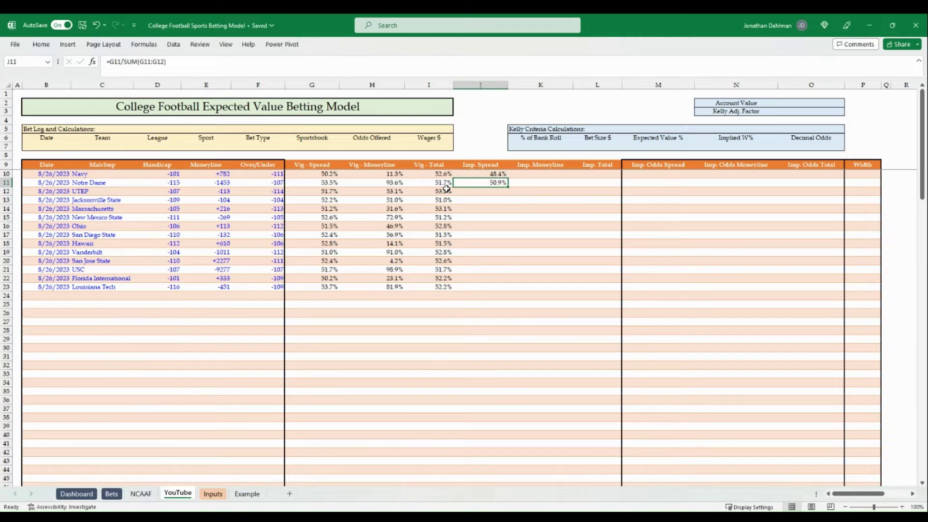
key(F2)
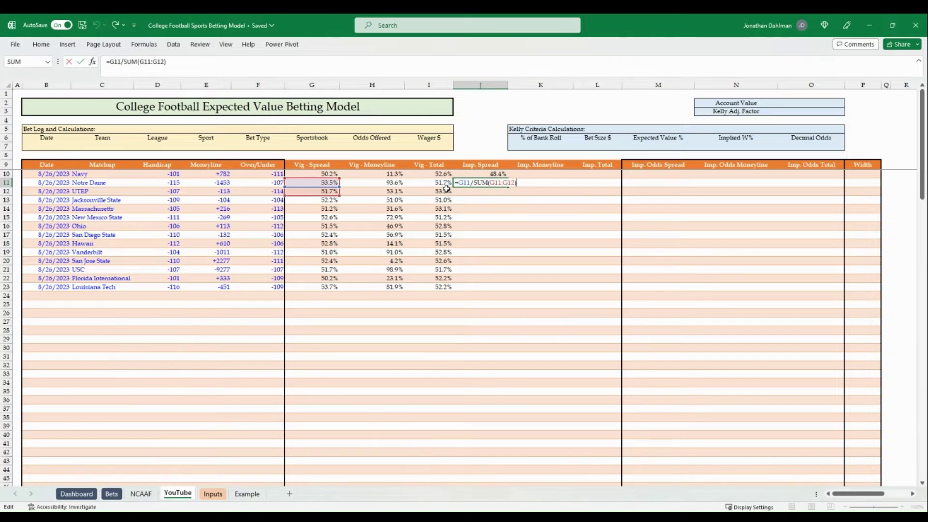
click(311, 191)
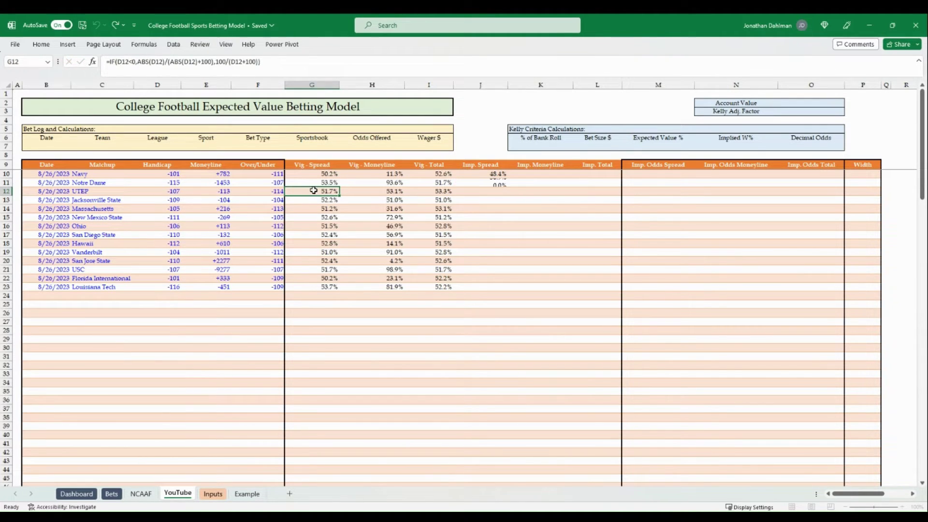
key(ctrl+z)
key(F2)
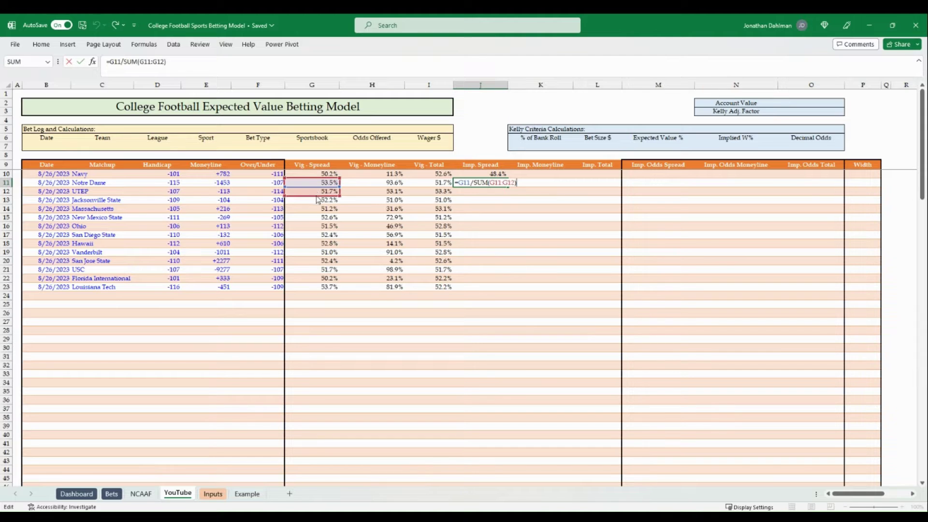
drag(317, 196, 319, 186)
key(Return)
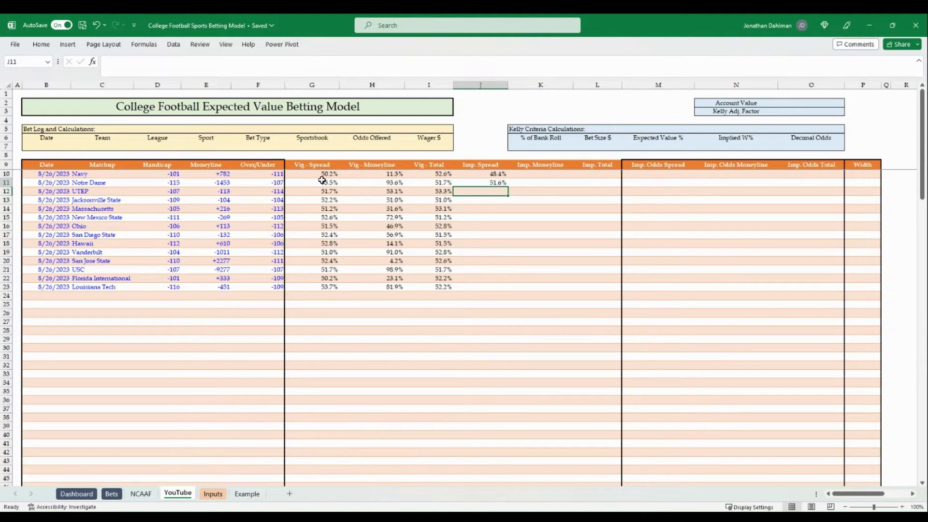
Step: Copy the Navy–Notre Dame pair of Imp. Spread formulas from J10:J11 into J12:J13
key(Up)
key(Up)
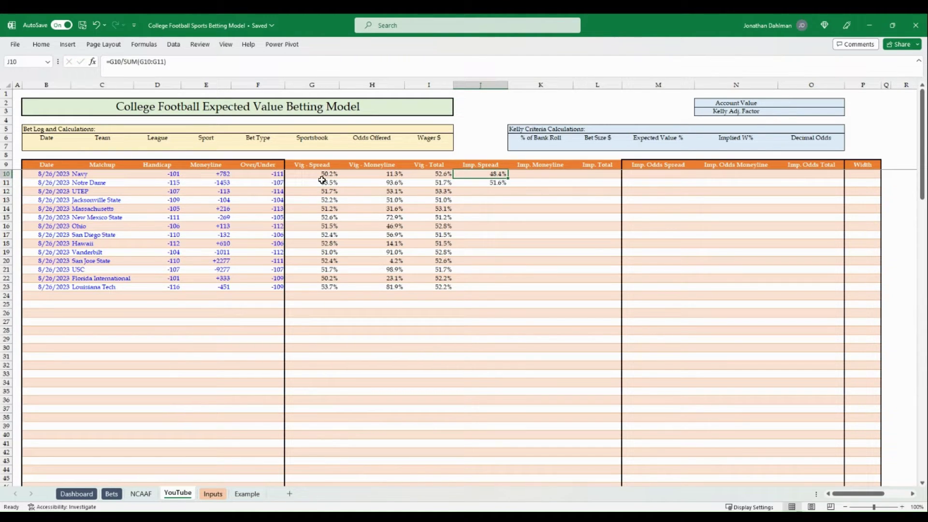
key(shift+Down)
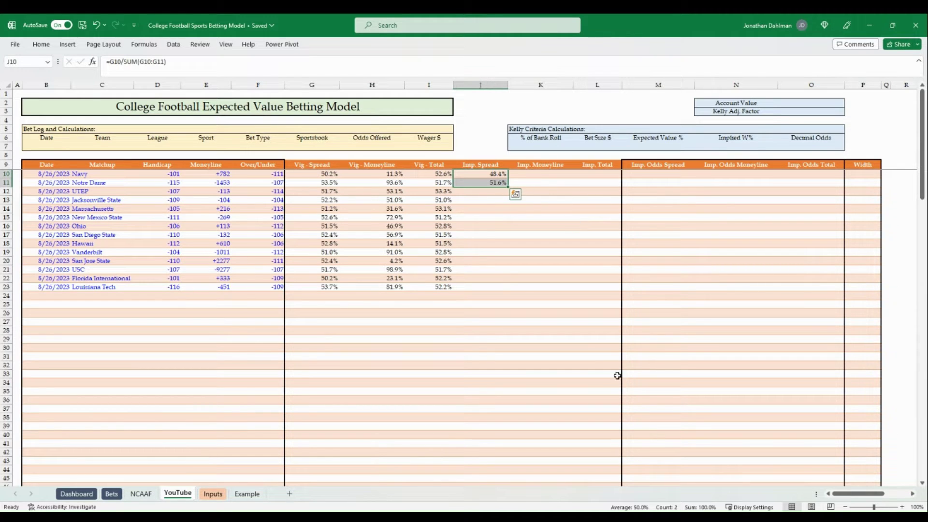
key(ctrl+c)
click(473, 183)
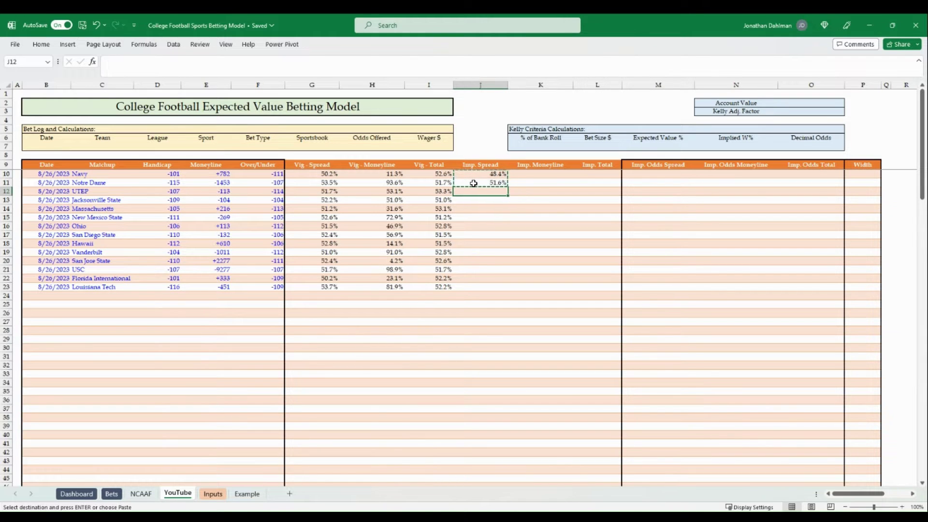
key(Down)
key(shift+Down)
key(Return)
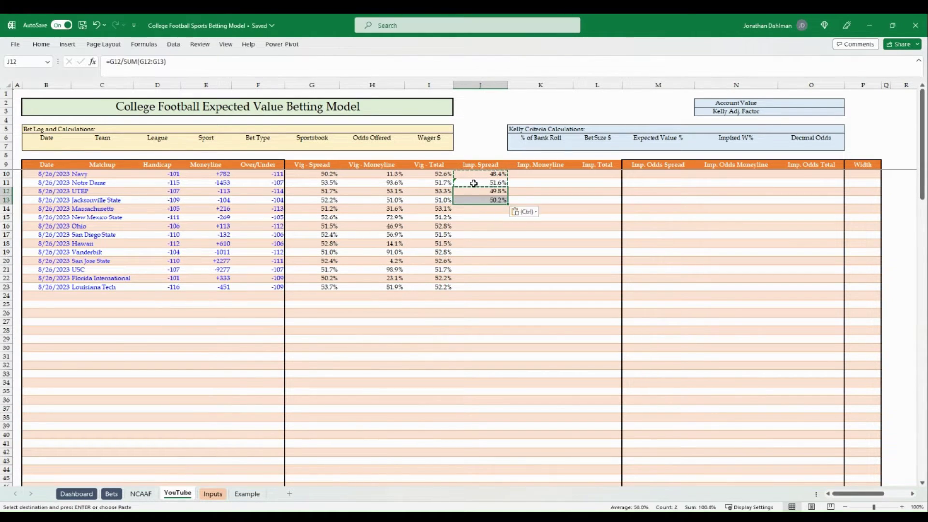
Step: Copy the four Imp. Spread formulas from J10:J13 into J14:J17 and J18:J21
key(Up)
key(Up)
key(shift+Down)
key(shift+Down)
key(shift+Down)
key(ctrl+c)
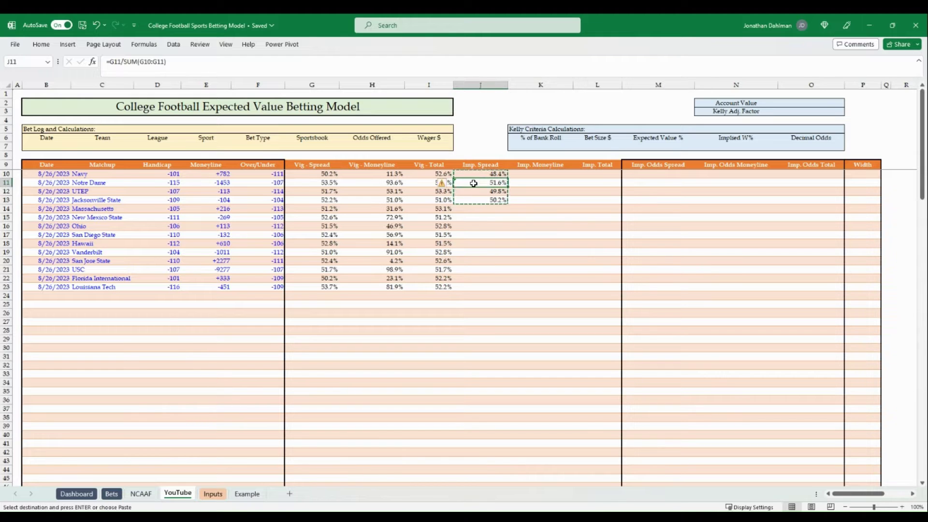
key(Down)
key(Down)
key(Down)
key(Down)
key(ctrl+v)
key(Down)
key(Down)
key(Down)
key(Down)
key(ctrl+v)
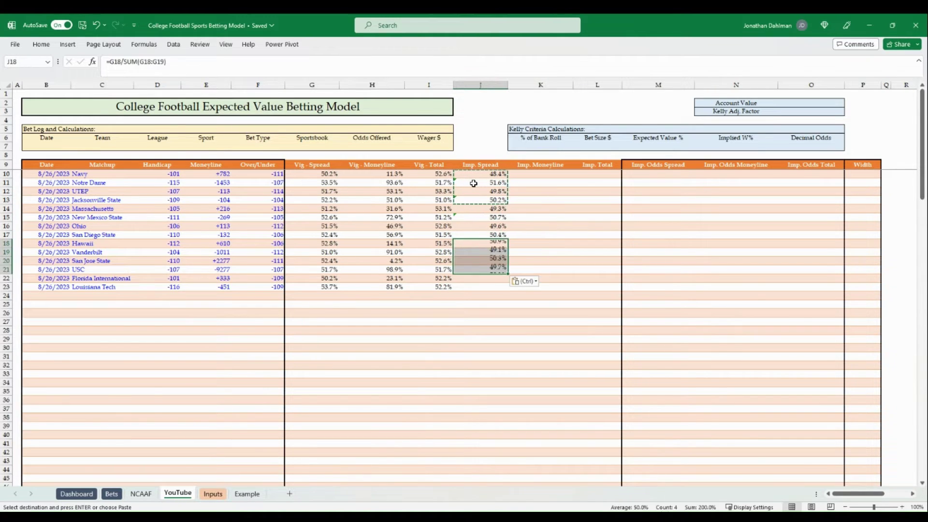
Step: Copy the Imp. Spread formulas from J20:J21 into J22:J23 to complete the column
key(Escape)
key(Down)
key(Down)
key(shift+Down)
key(ctrl+c)
key(Down)
key(Down)
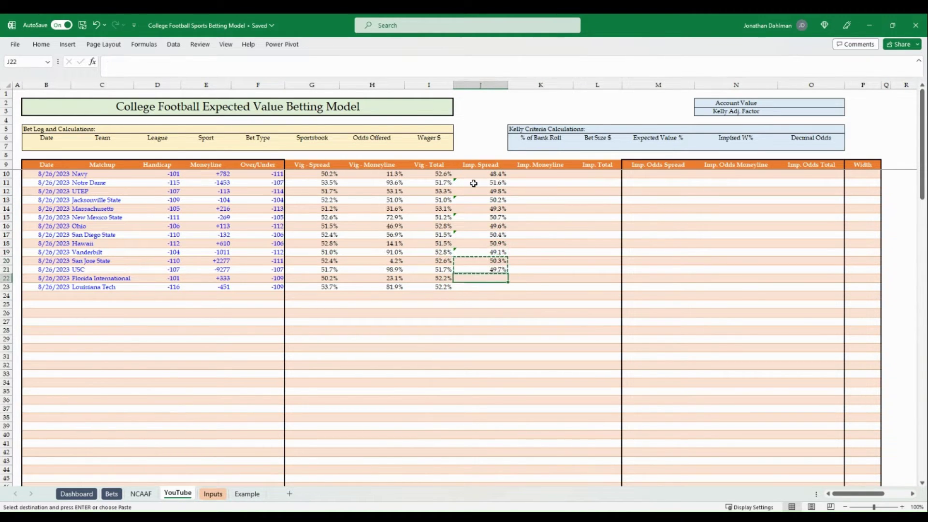
key(Return)
key(ctrl+Up)
key(Down)
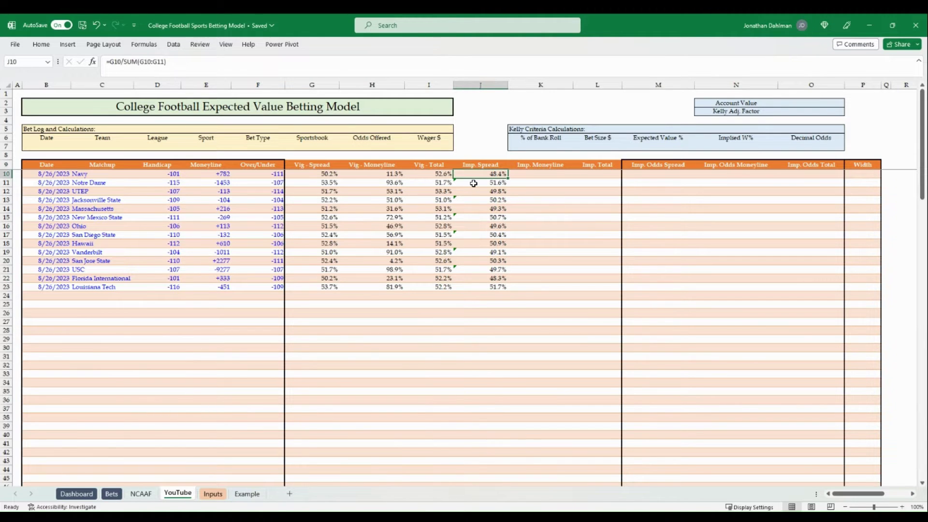
Step: Copy the Imp. Spread formulas from J10:J23 into the Imp. Moneyline and Imp. Total columns, K10:L23
key(ctrl+shift+Down)
key(ctrl+c)
key(ctrl+v)
key(Right)
key(shift+Left)
key(ctrl+shift+Down)
key(shift+Right)
key(shift+Right)
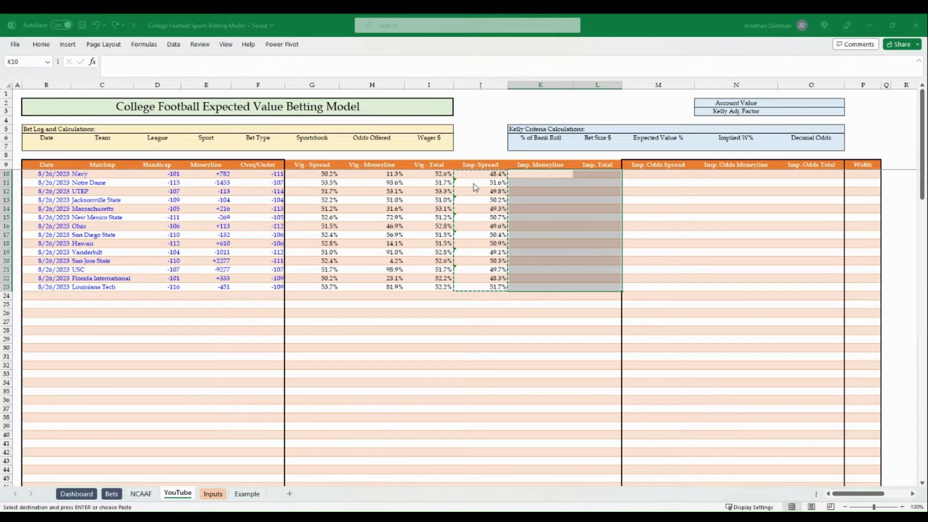
key(ctrl+v)
key(Escape)
key(Left)
key(Right)
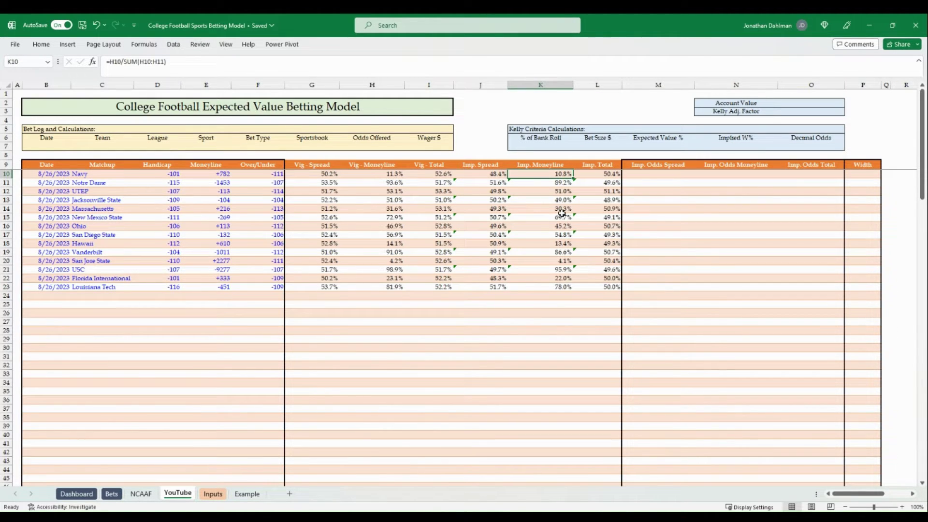
Step: Examine the Imp. Moneyline column and the implied probability formulas in the first two rows of J through L
key(ctrl+shift+Down)
key(ctrl+d)
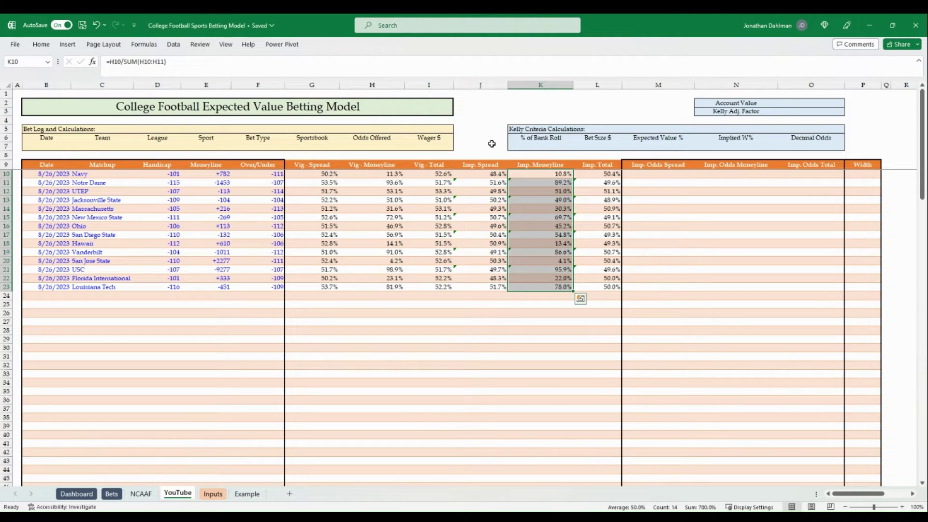
click(493, 174)
click(498, 185)
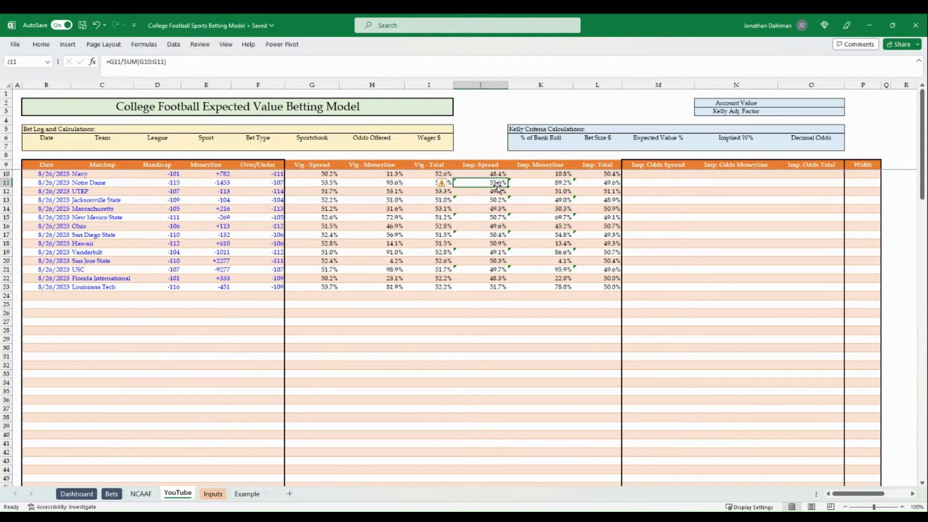
click(547, 183)
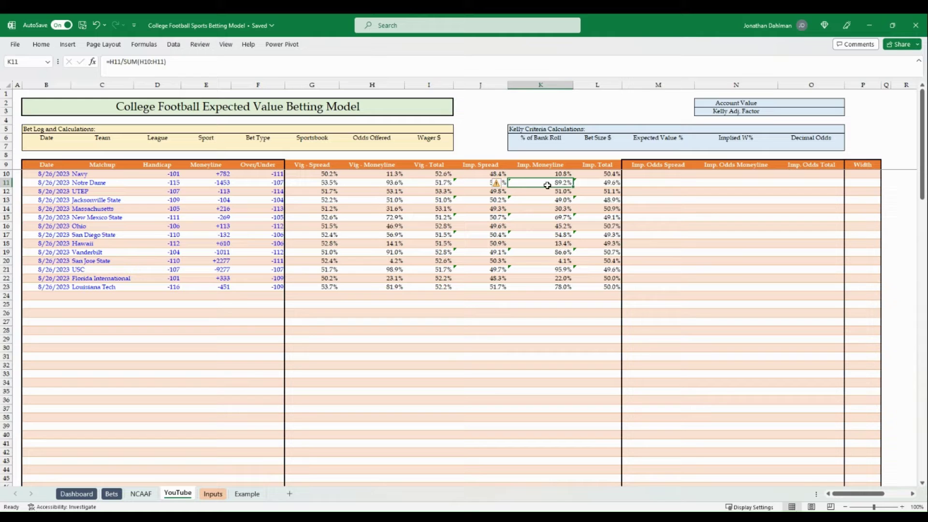
click(600, 183)
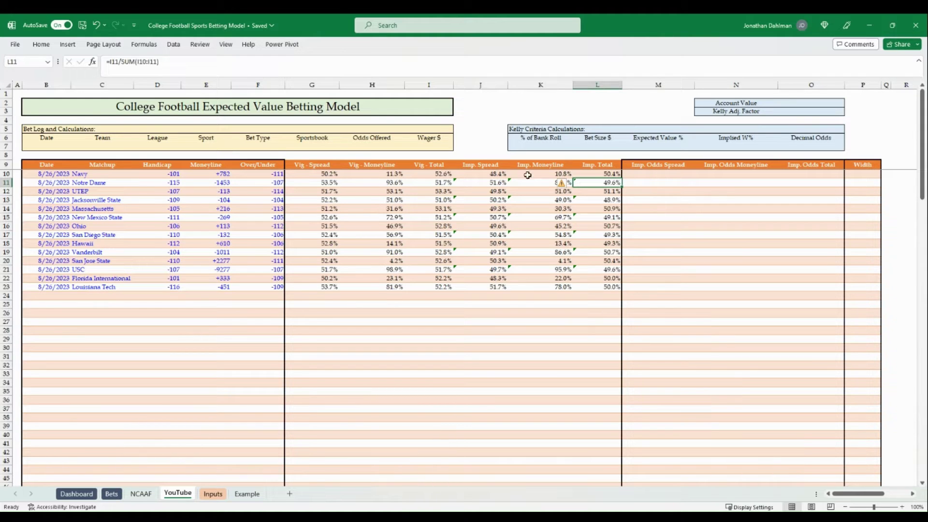
click(477, 173)
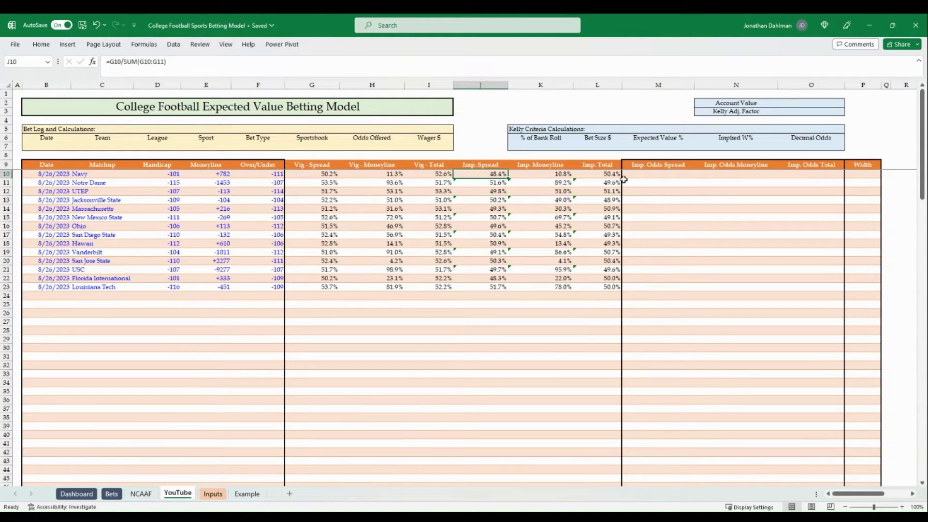
Step: Enter =IF(J10<0.5,100*(1-J10)/(J10),-100*(J10/(1-J10))) in M10 under Imp. Odds Spread
click(650, 175)
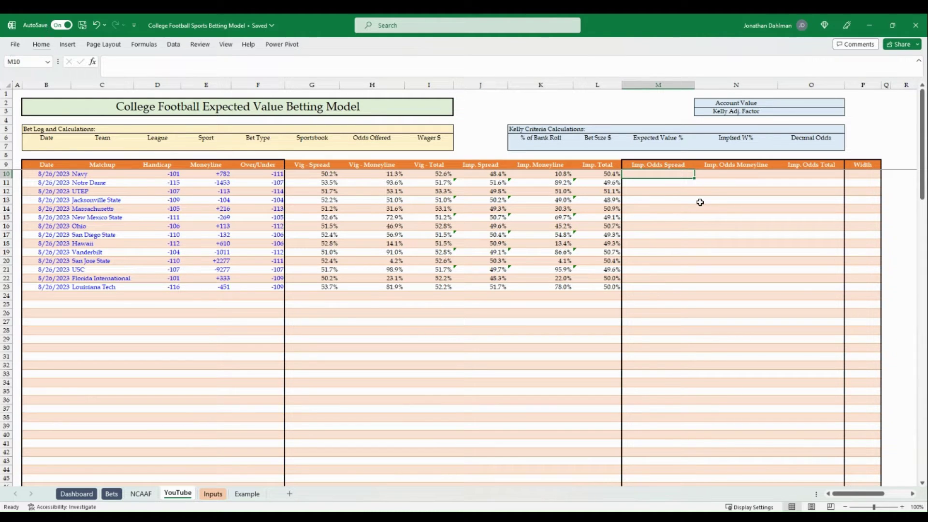
key(ctrl+v)
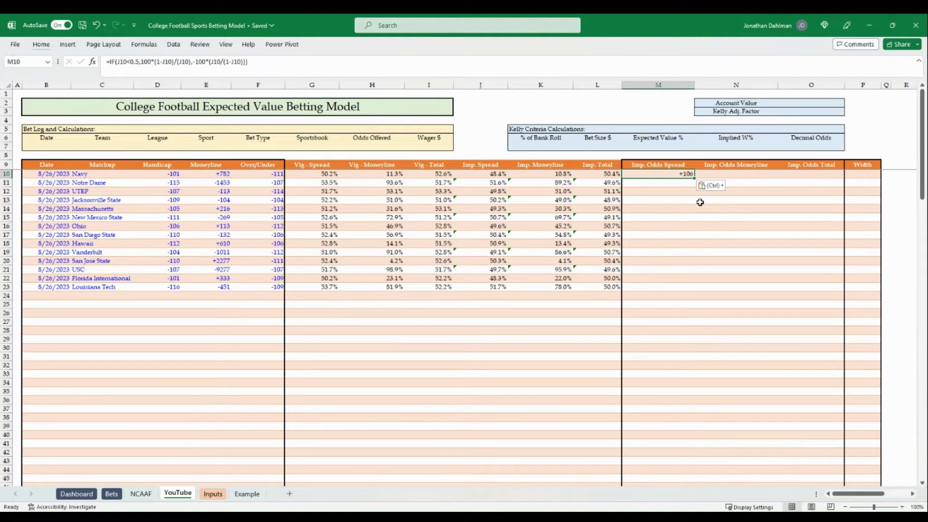
click(114, 62)
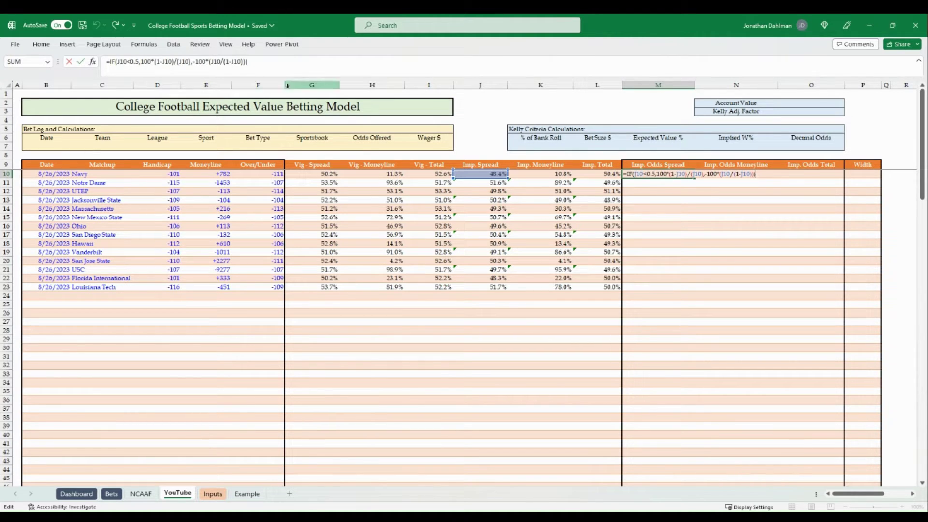
key(Return)
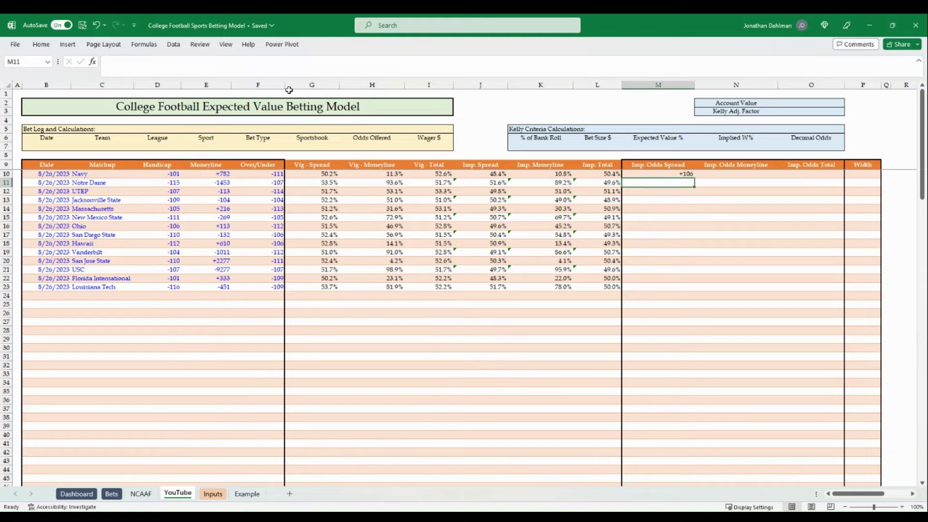
Step: Copy the Imp. Odds Spread formula from M10 down to M11:M23
key(Up)
key(ctrl+c)
key(Down)
key(shift+Down)
key(shift+Down)
key(shift+Down)
key(shift+Down)
key(shift+Down)
key(shift+Down)
key(shift+Down)
key(shift+Down)
key(shift+Down)
key(shift+Down)
key(shift+Down)
key(shift+Down)
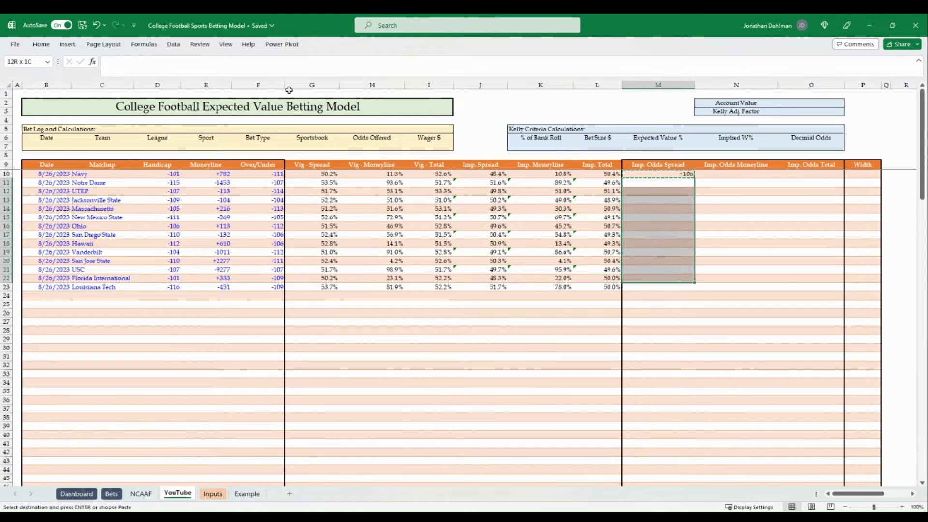
key(Return)
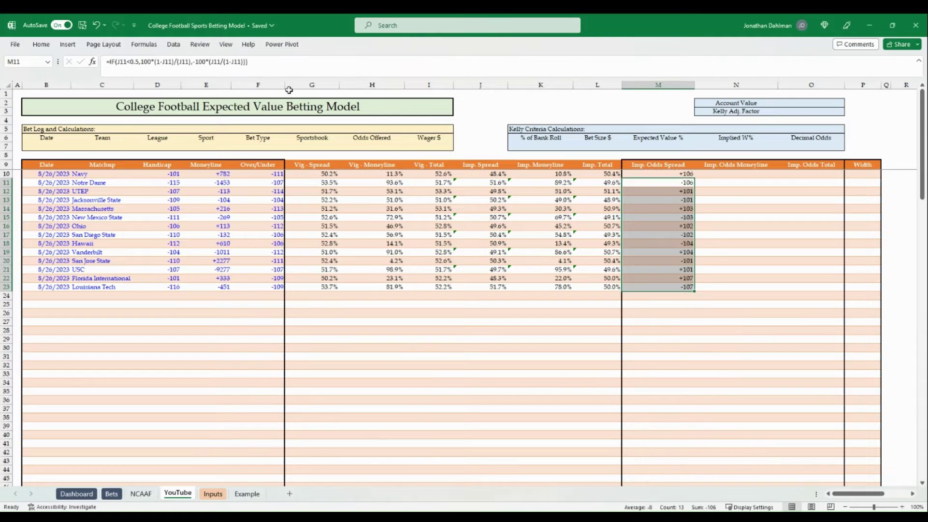
Step: Copy the Imp. Odds Spread formulas from M10:M23 into the Imp. Odds Moneyline and Imp. Odds Total columns, N10:O23
key(shift+Up)
key(shift+Up)
key(shift+Up)
key(shift+Up)
key(shift+Up)
key(shift+Up)
key(shift+Up)
key(shift+Up)
key(shift+Up)
key(shift+Up)
key(shift+Up)
key(shift+Up)
key(shift+Up)
key(shift+Down)
key(shift+Down)
key(shift+Down)
key(shift+Down)
key(shift+Down)
key(shift+Down)
key(shift+Down)
key(shift+Down)
key(shift+Down)
key(shift+Down)
key(shift+Down)
key(shift+Down)
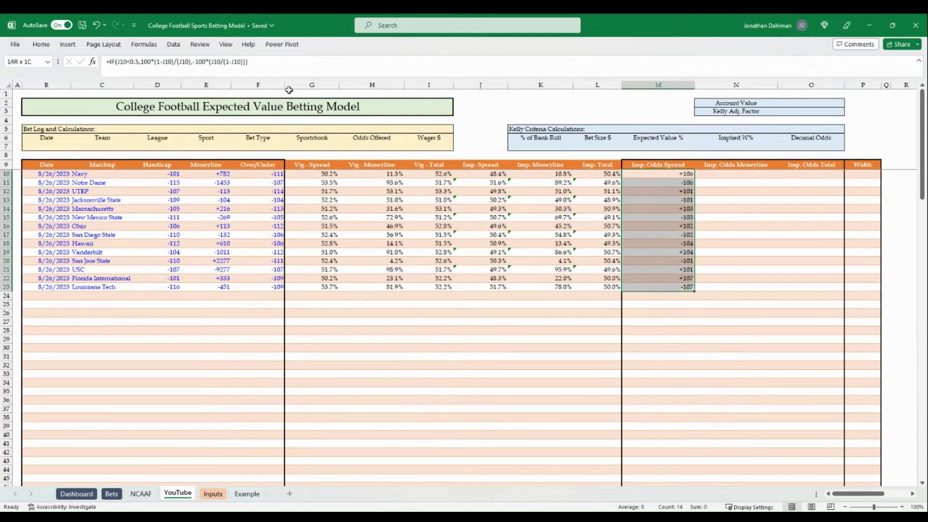
key(ctrl+c)
key(Right)
key(shift+Right)
key(shift+Down)
key(shift+Down)
key(shift+Down)
key(shift+Down)
key(shift+Down)
key(shift+Down)
key(shift+Down)
key(shift+Down)
key(shift+Down)
key(shift+Down)
key(shift+Down)
key(shift+Down)
key(shift+Down)
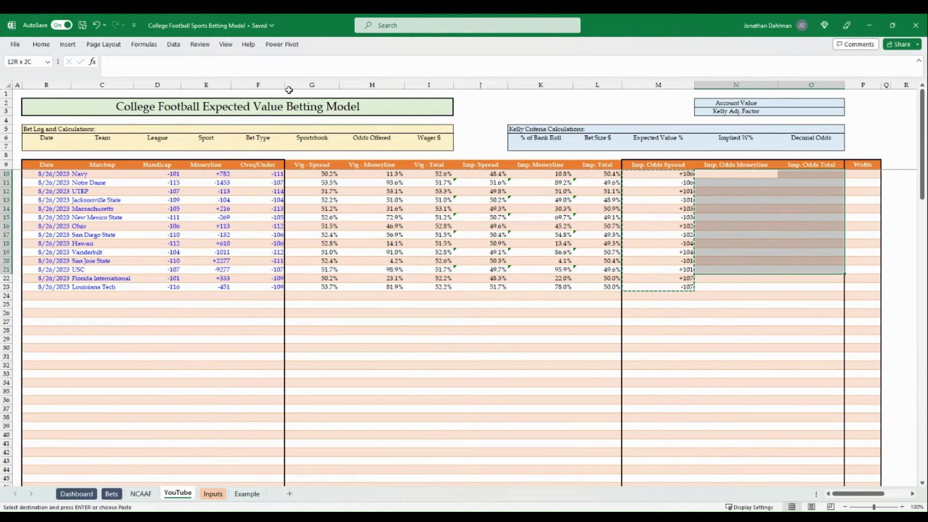
key(Return)
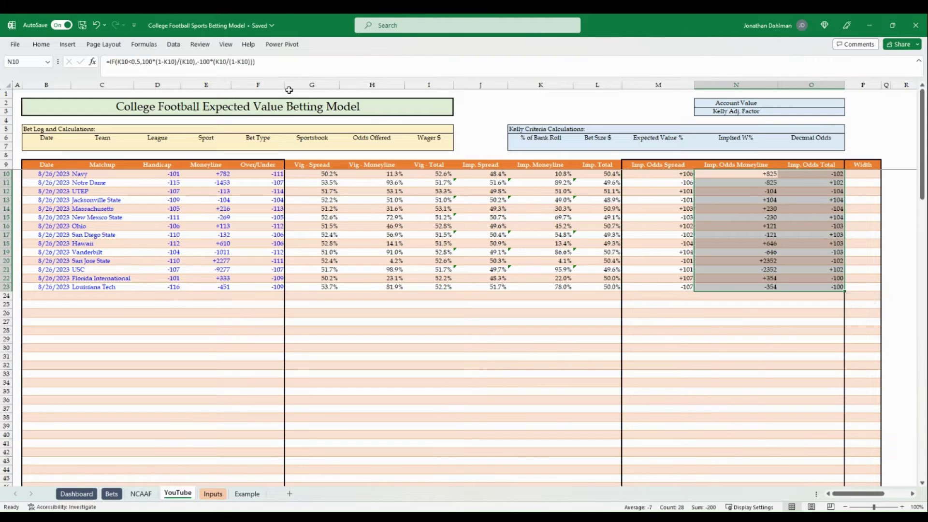
click(658, 175)
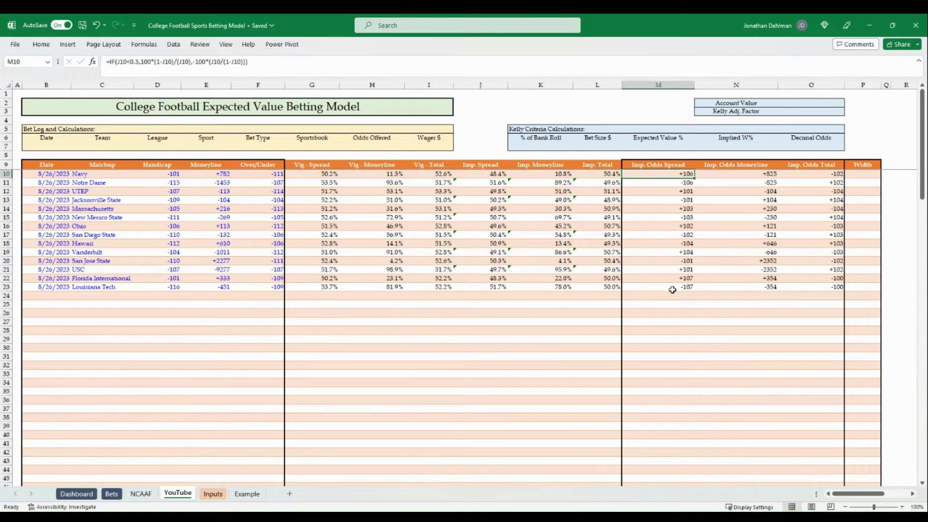
click(663, 183)
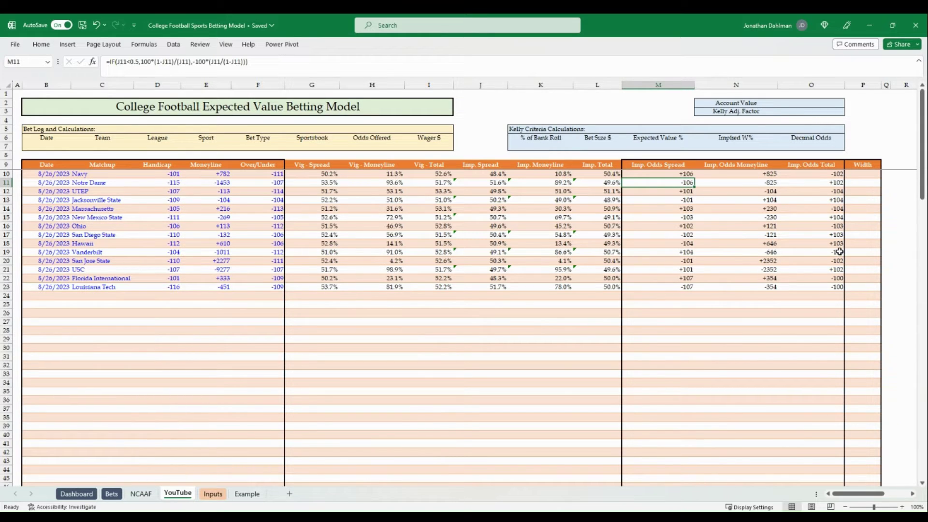
Step: Put =ABS(ABS(E10)-ABS(E11)) in P10 and =ABS(ABS(E11)-ABS(E10)) in P11 under Width
click(862, 173)
key(ctrl+c)
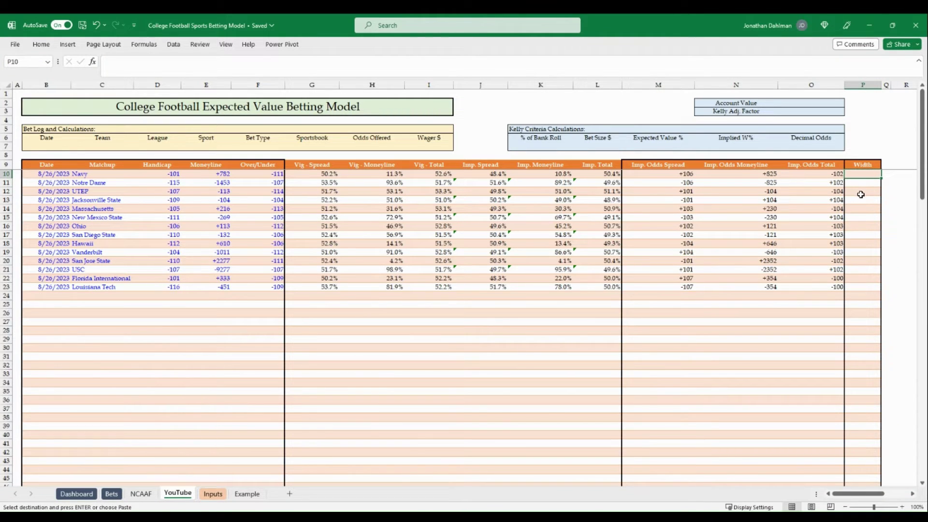
key(ctrl+v)
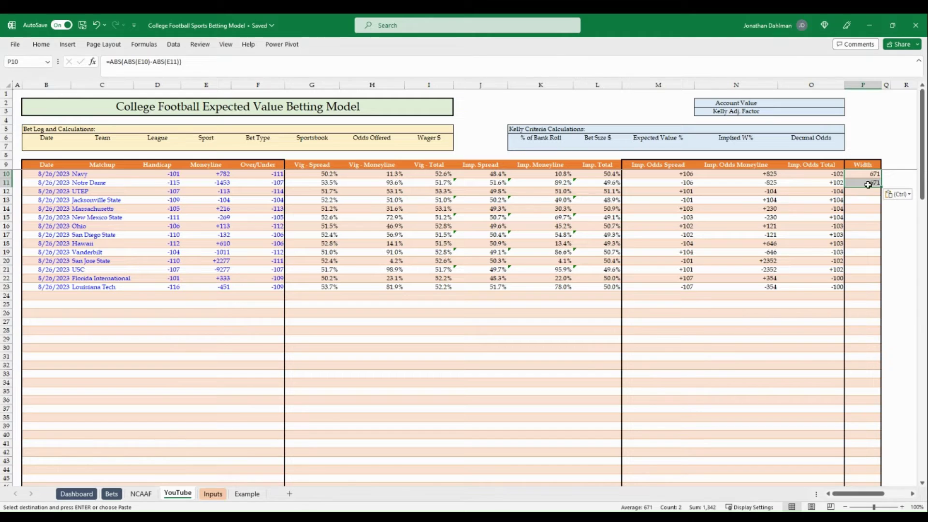
double_click(864, 176)
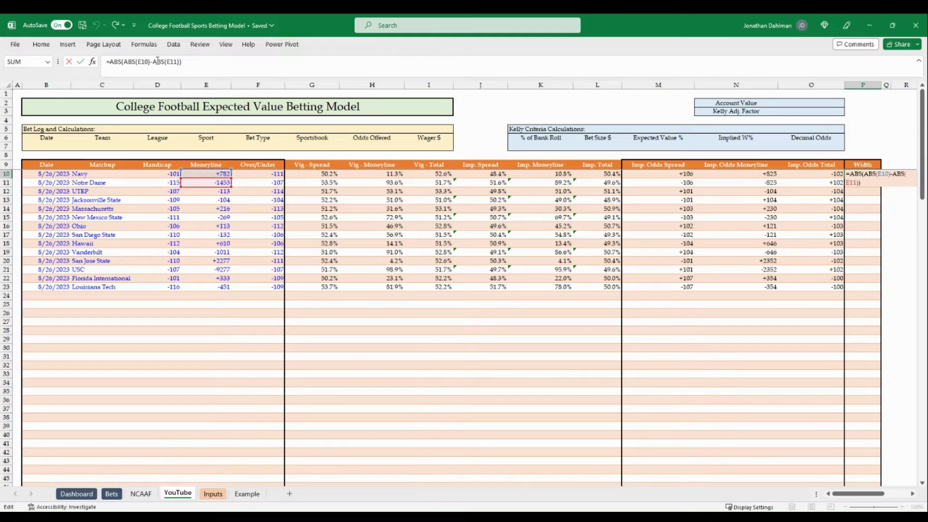
key(Return)
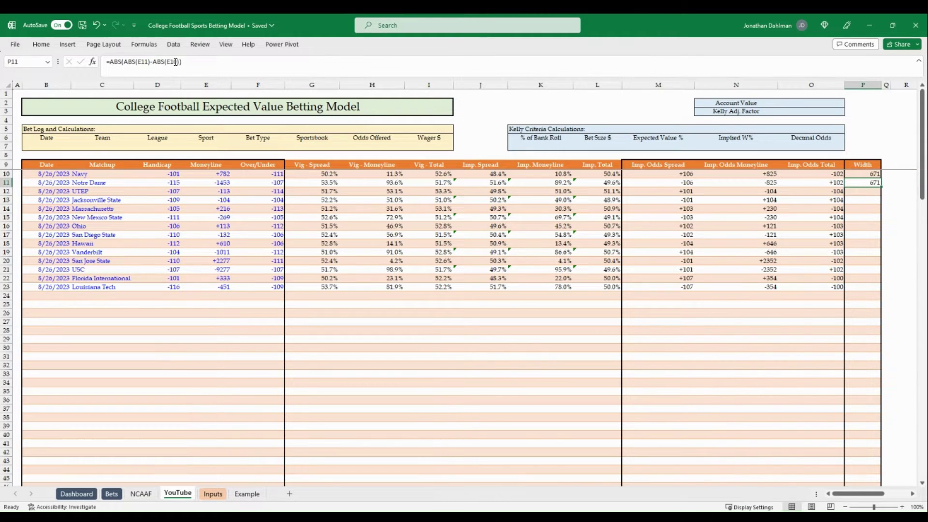
click(175, 62)
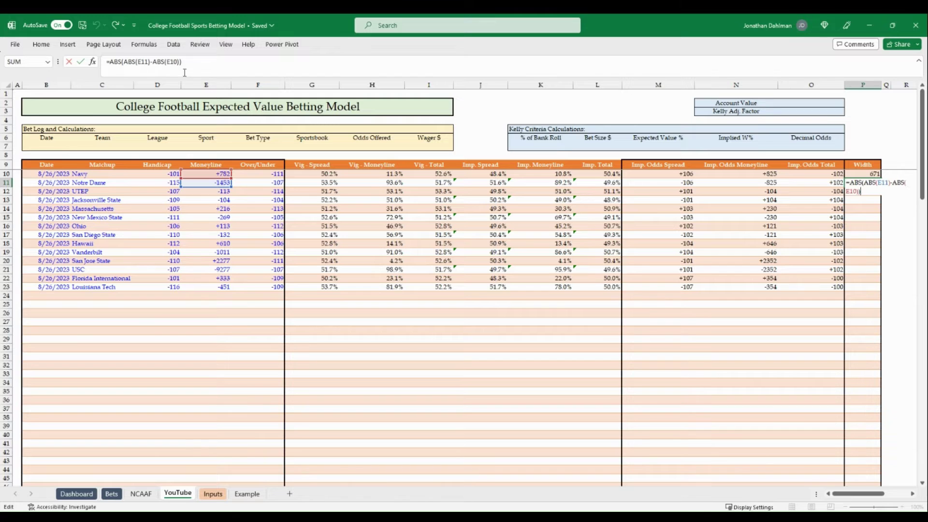
key(Return)
Step: Copy the pair of Width formulas in P10:P11 down to each remaining matchup through P23
key(Up)
key(shift+Up)
key(ctrl+c)
key(Down)
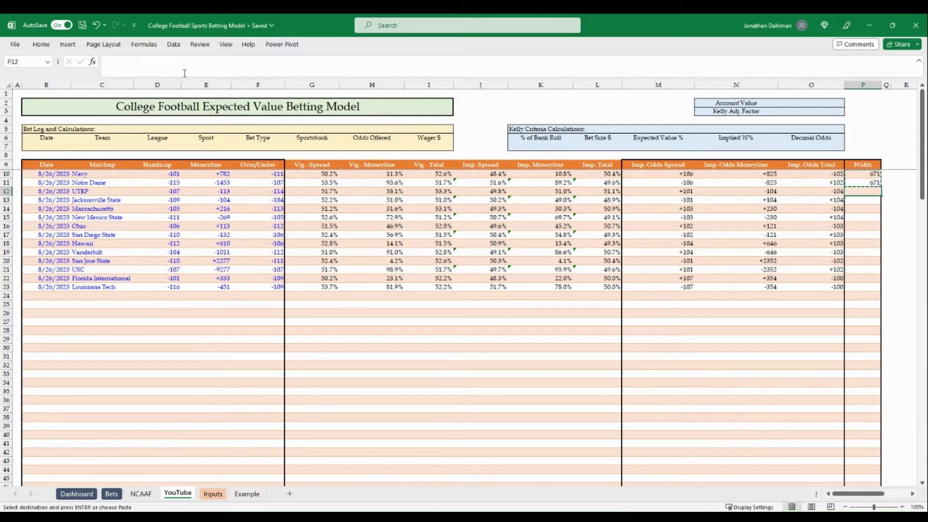
key(ctrl+v)
key(Down)
key(Down)
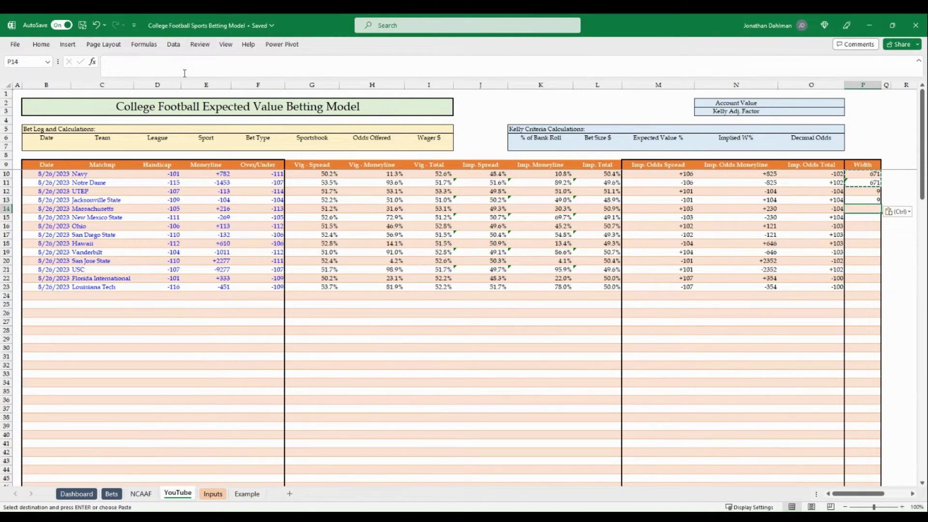
key(ctrl+v)
key(Down)
key(Down)
key(ctrl+v)
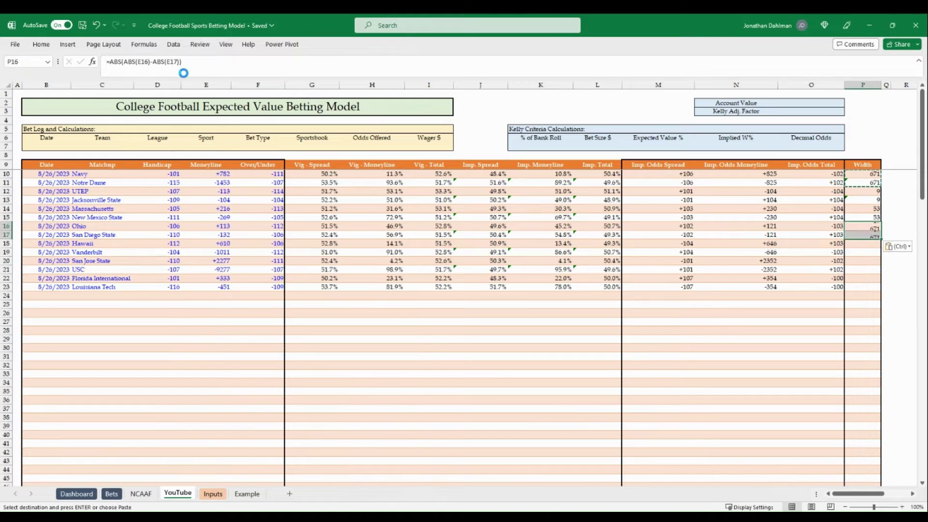
key(Down)
key(Down)
key(ctrl+v)
key(Down)
key(Down)
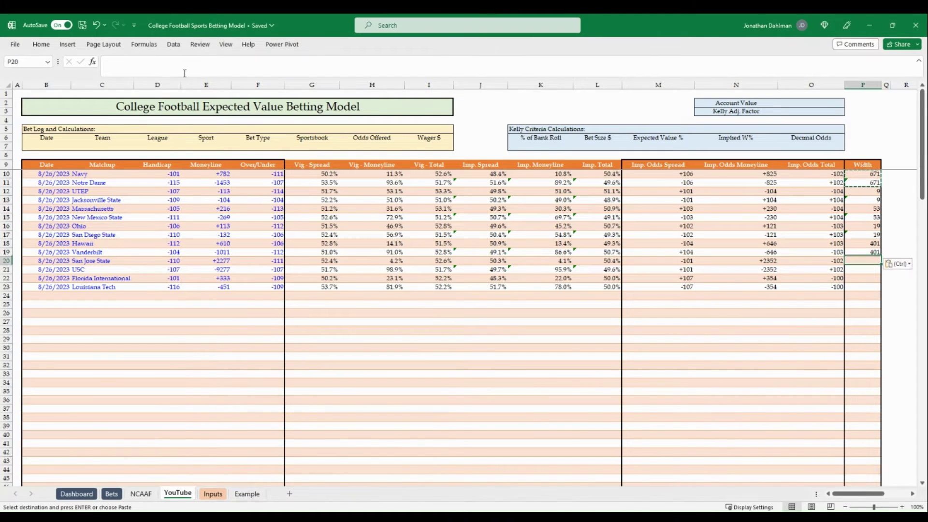
key(ctrl+v)
key(Down)
key(Down)
key(Return)
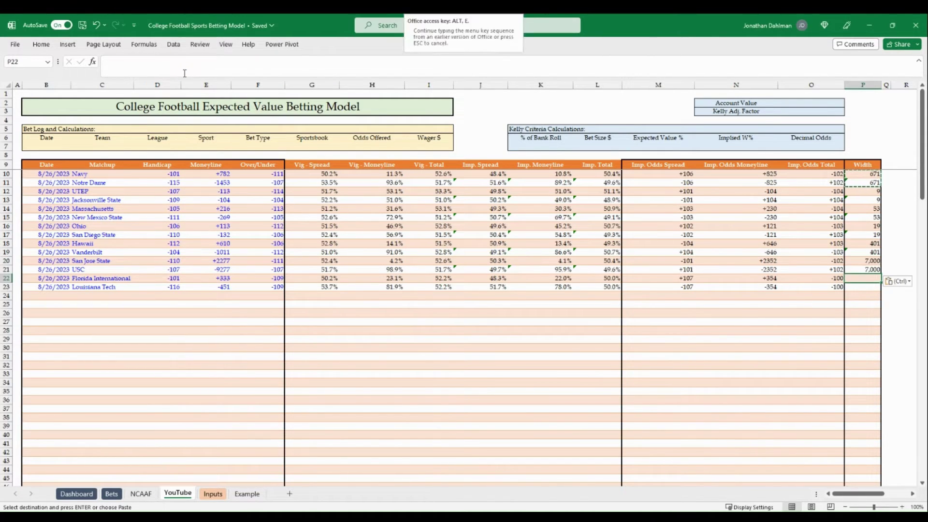
key(Up)
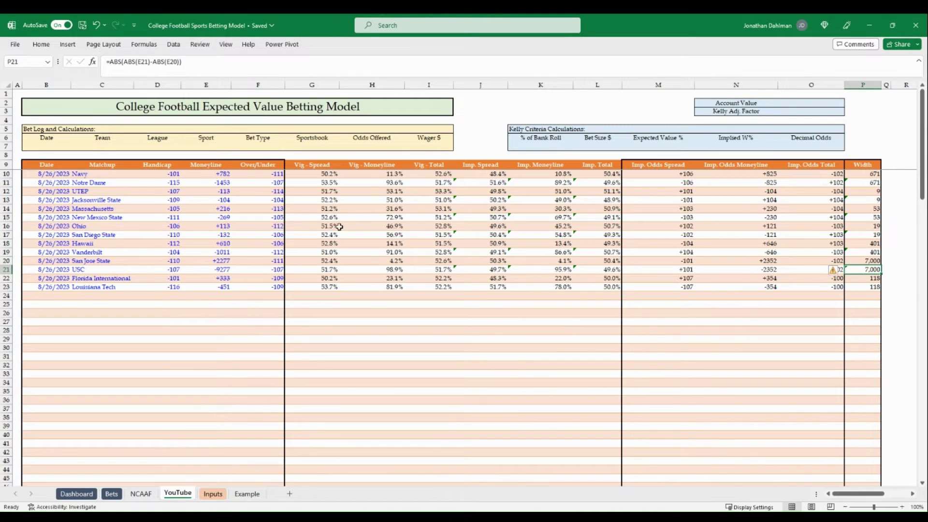
Step: Examine the matchups' Width formulas against their moneylines and implied moneyline odds in rows 10 to 23
click(225, 182)
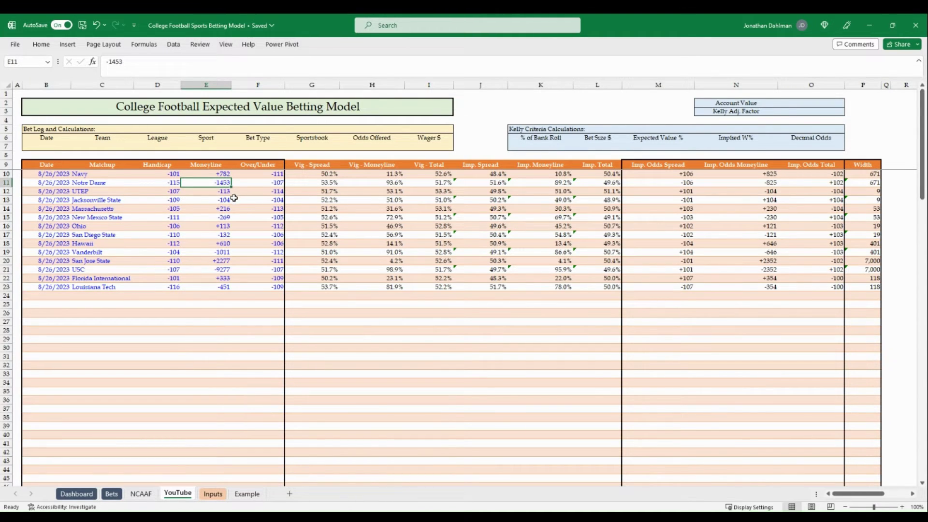
click(229, 176)
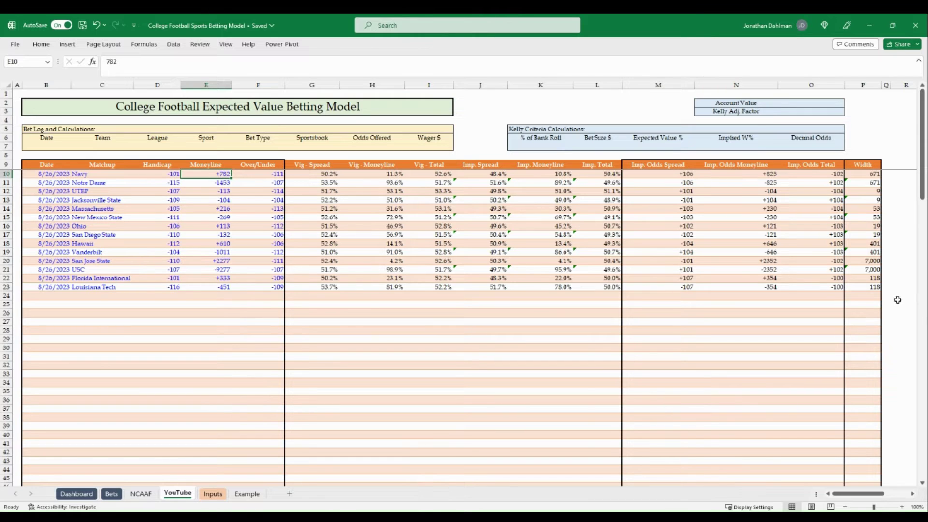
click(867, 261)
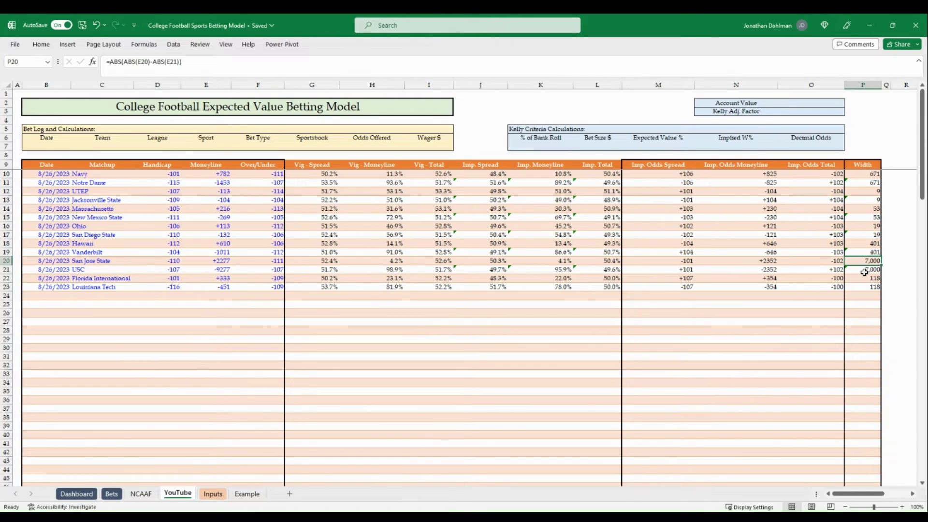
click(754, 263)
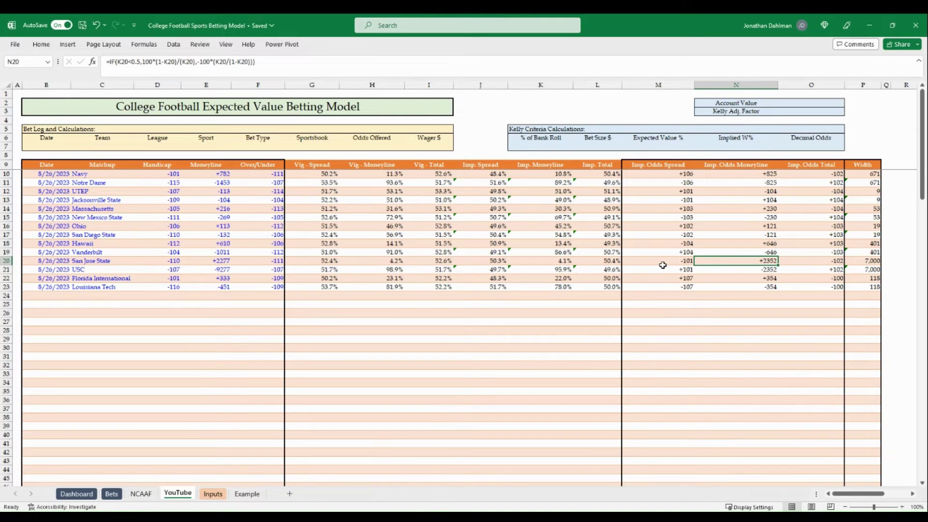
click(867, 199)
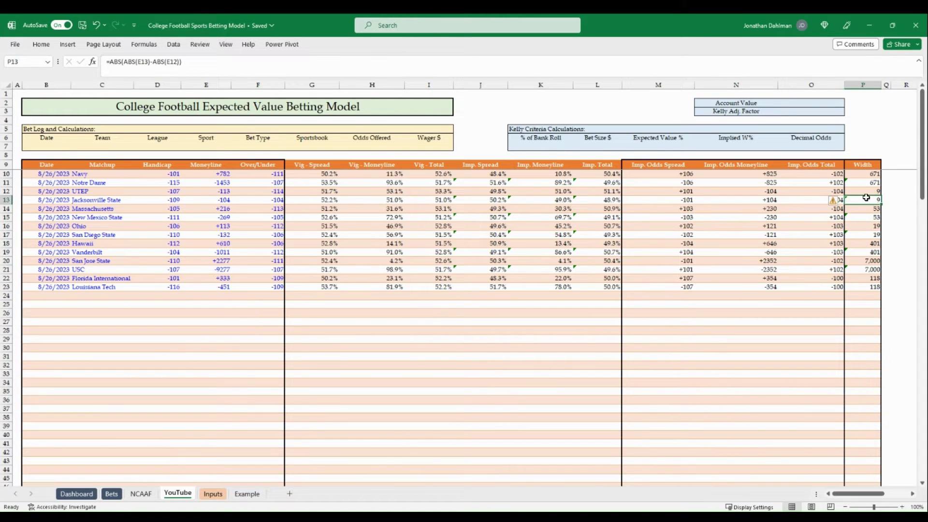
click(861, 227)
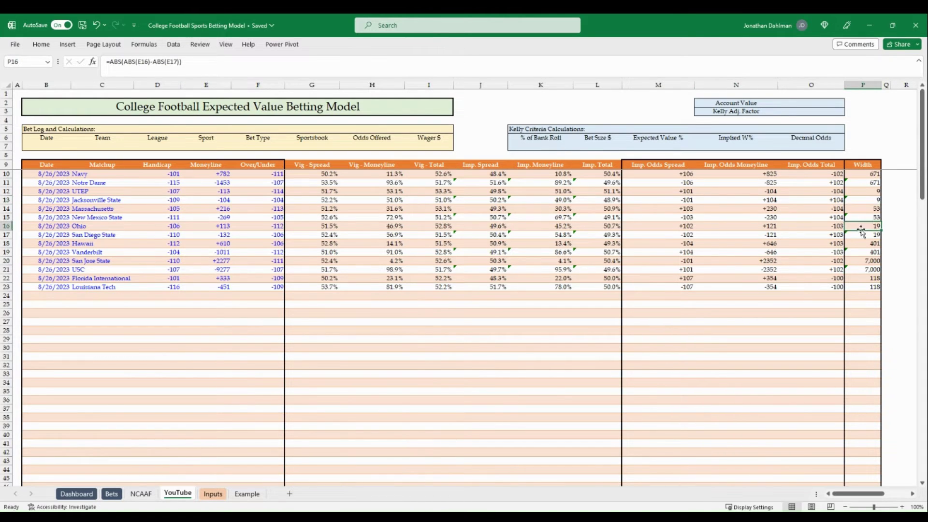
click(859, 237)
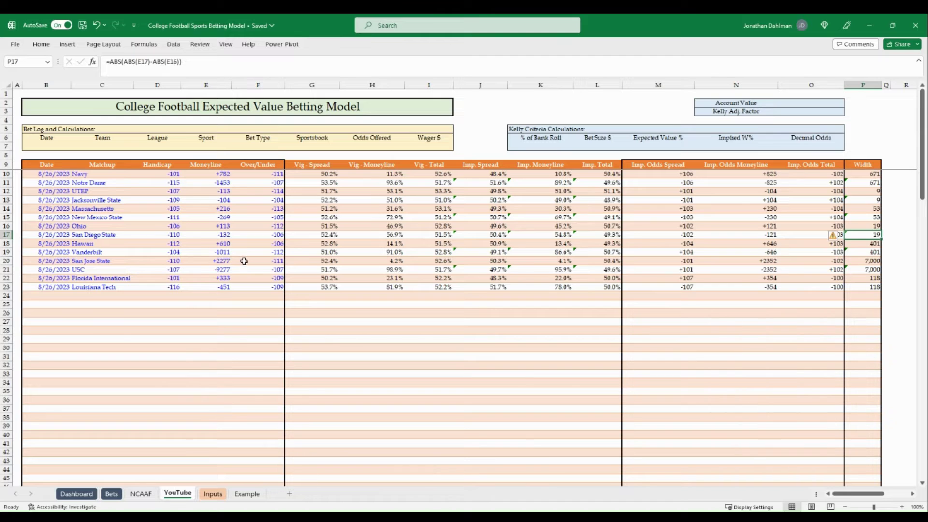
click(860, 244)
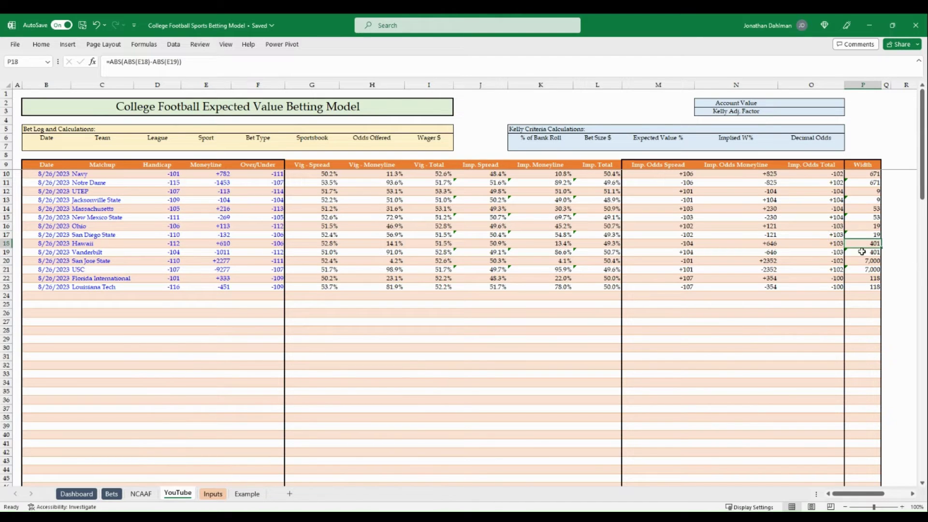
click(860, 261)
click(860, 278)
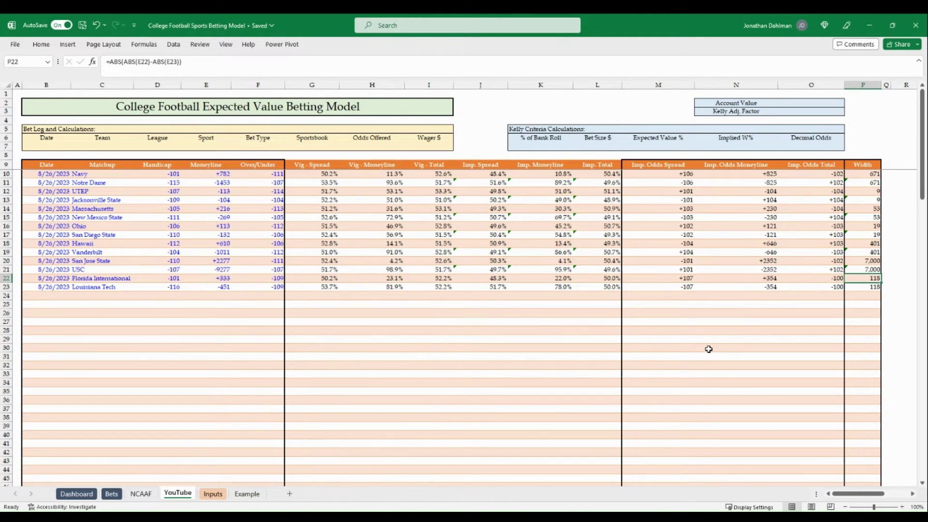
drag(226, 175, 228, 289)
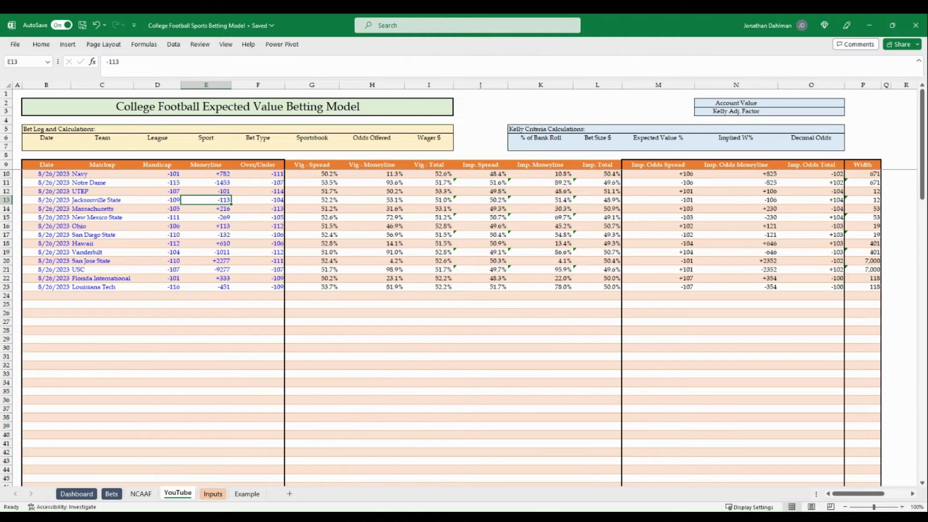
Step: Examine the UTEP and Jacksonville State implied moneyline odds and width, and view the sportsbooks' NCAAF money lines on BettingUSA in the browser
key(alt+Tab)
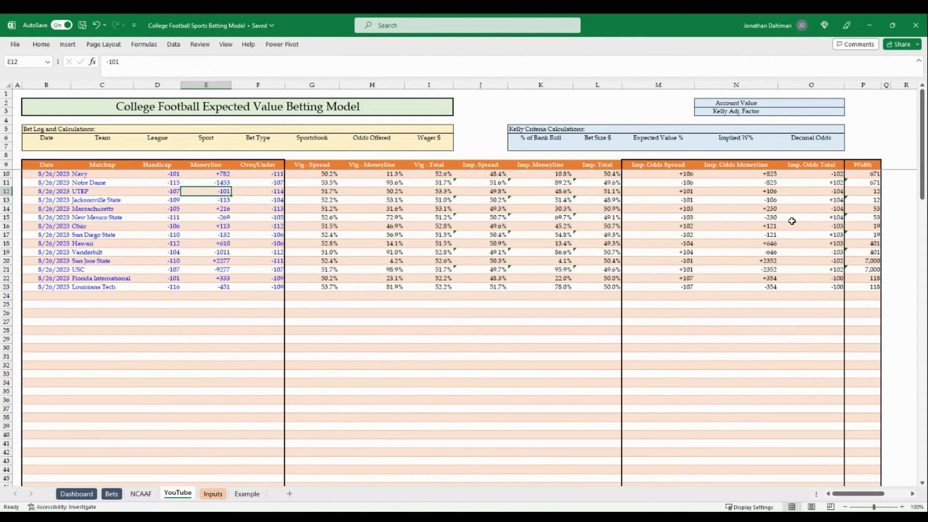
click(759, 192)
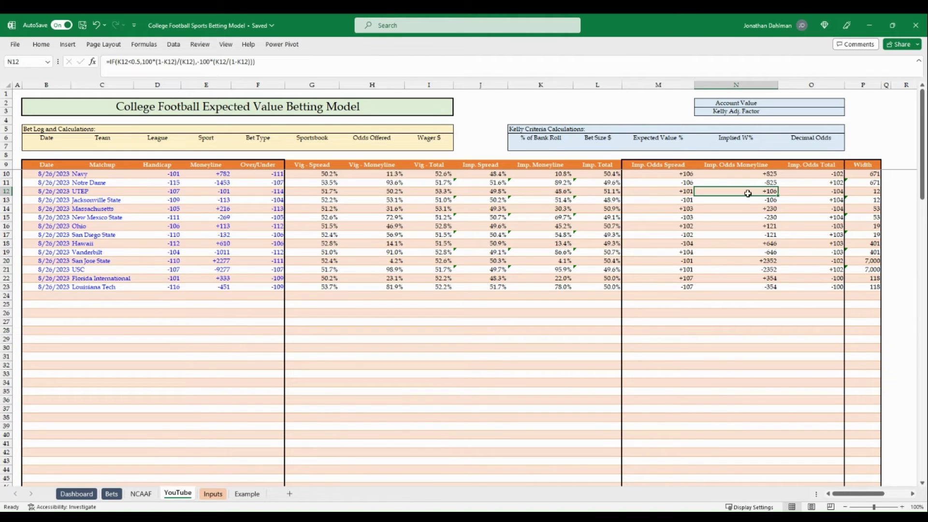
click(752, 199)
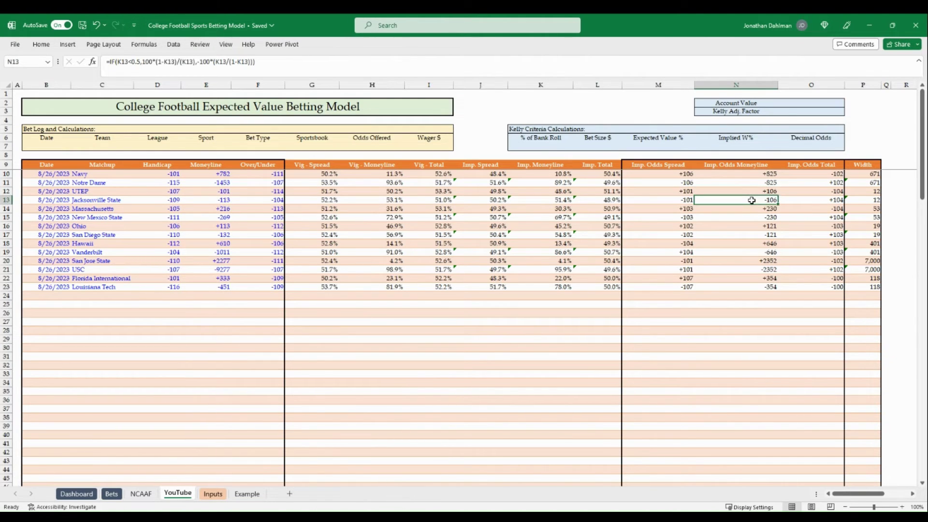
click(862, 200)
drag(862, 200, 862, 200)
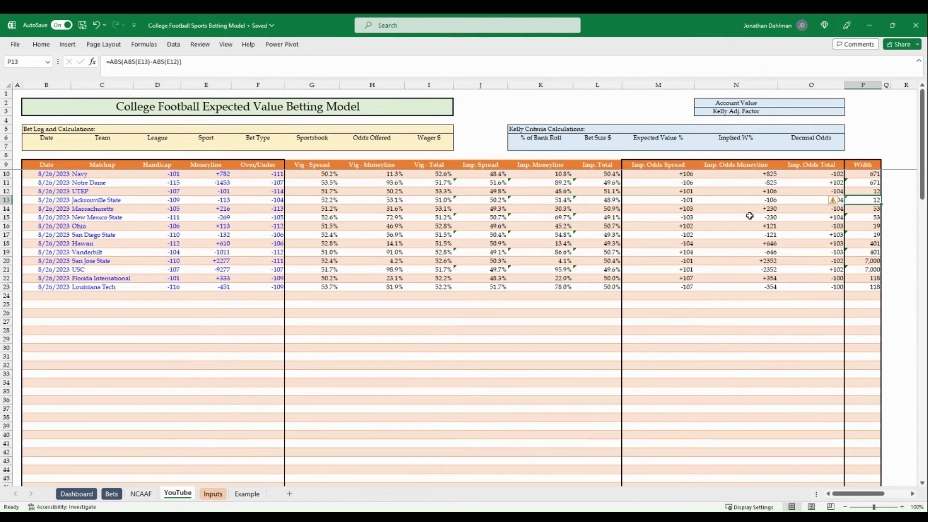
key(alt+Tab)
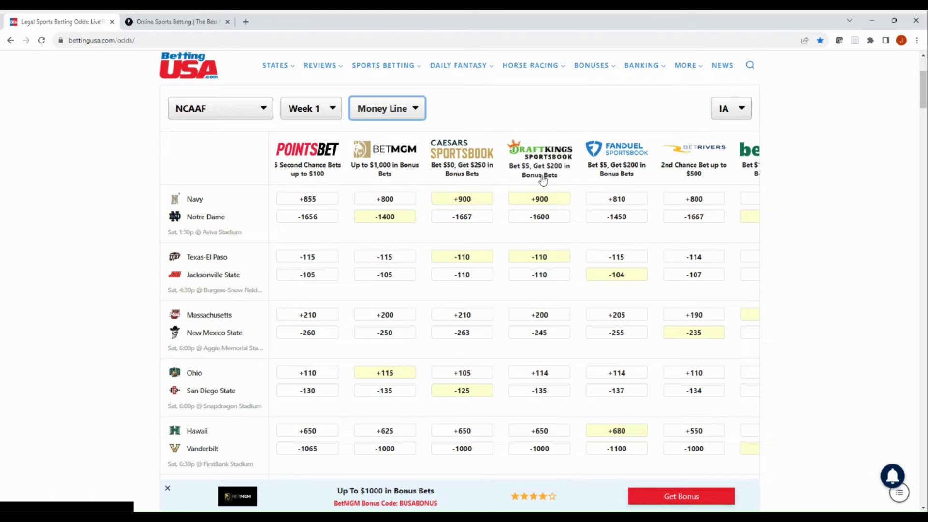
scroll(633, 215, up, 1)
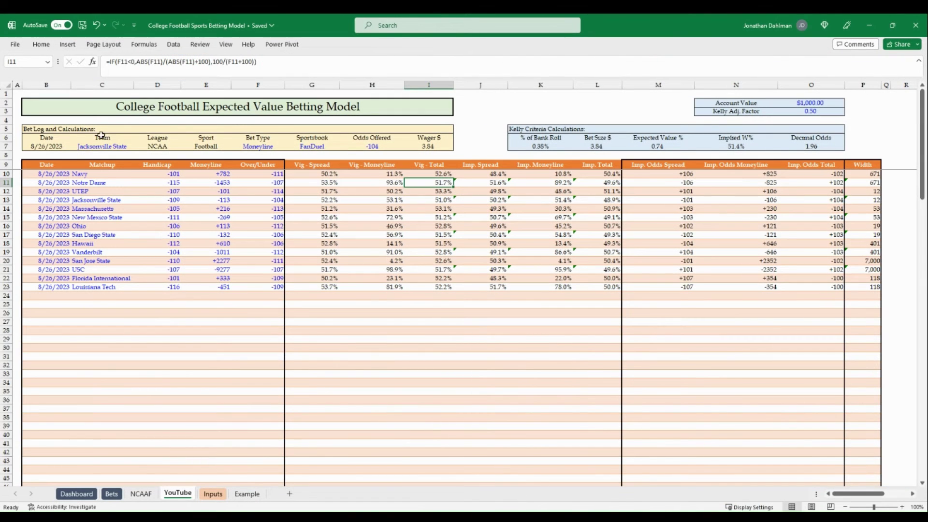
Step: Examine the Jacksonville State bet log entry in row 7, from Date through Odds Offered
click(52, 146)
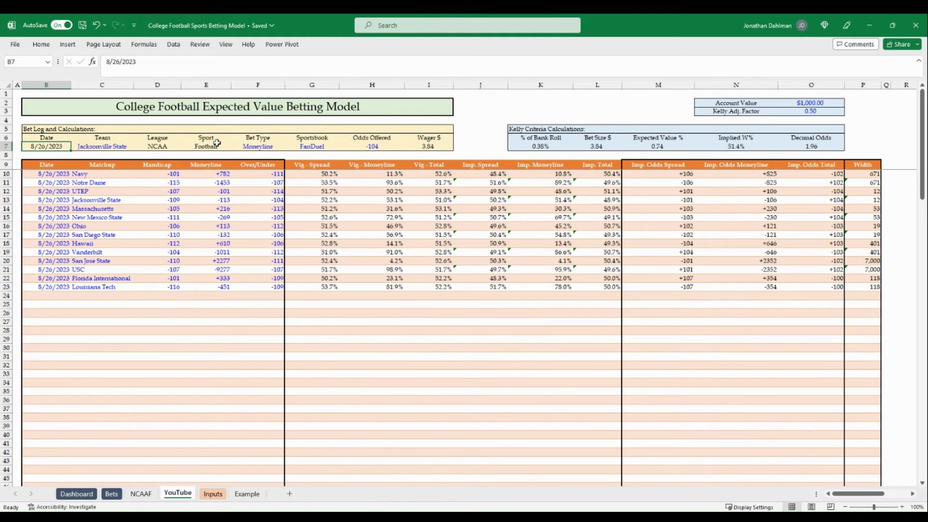
key(Right)
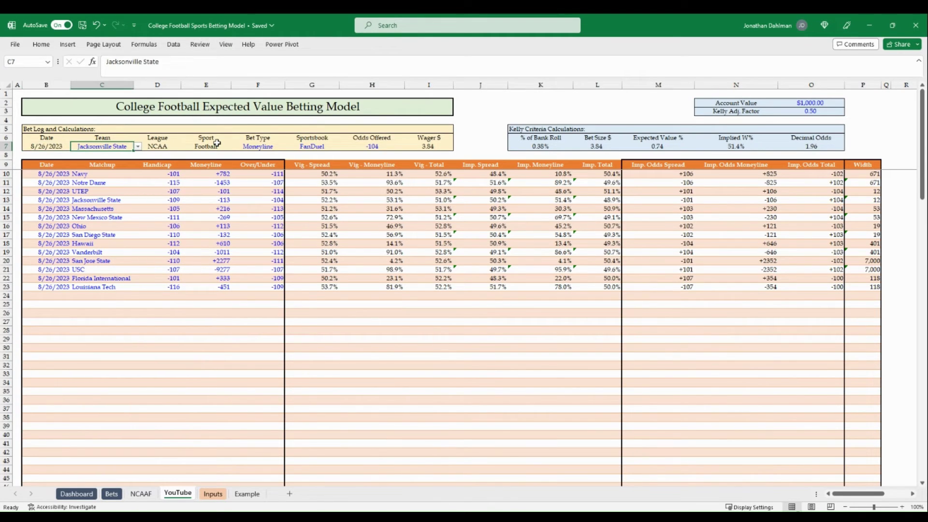
key(Right)
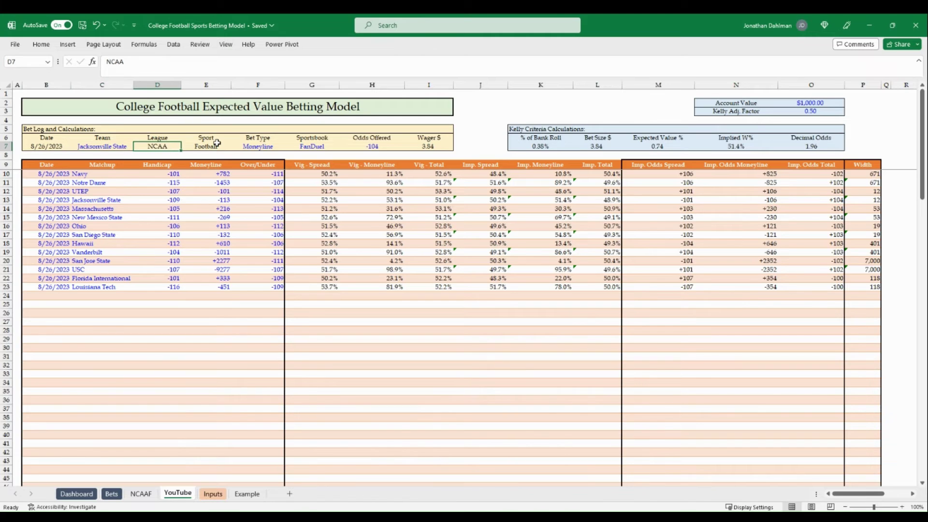
key(Right)
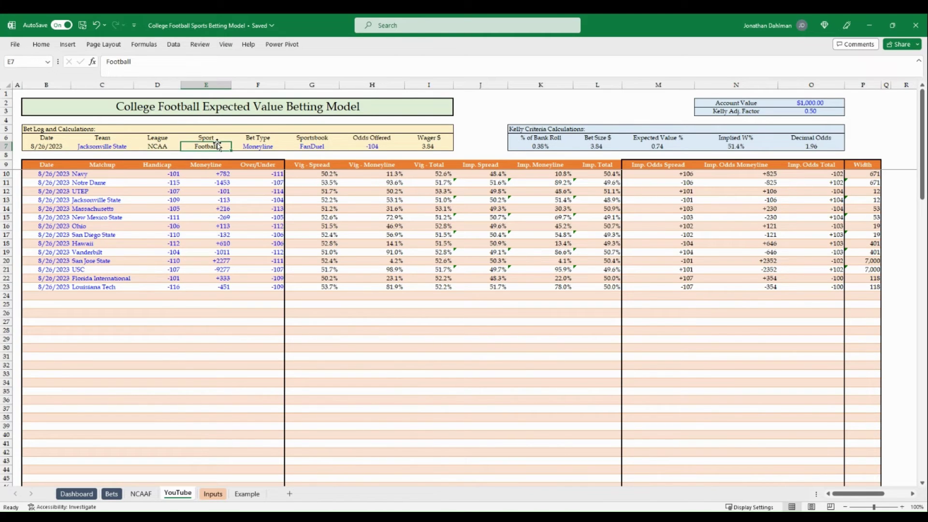
key(Right)
key(Right)
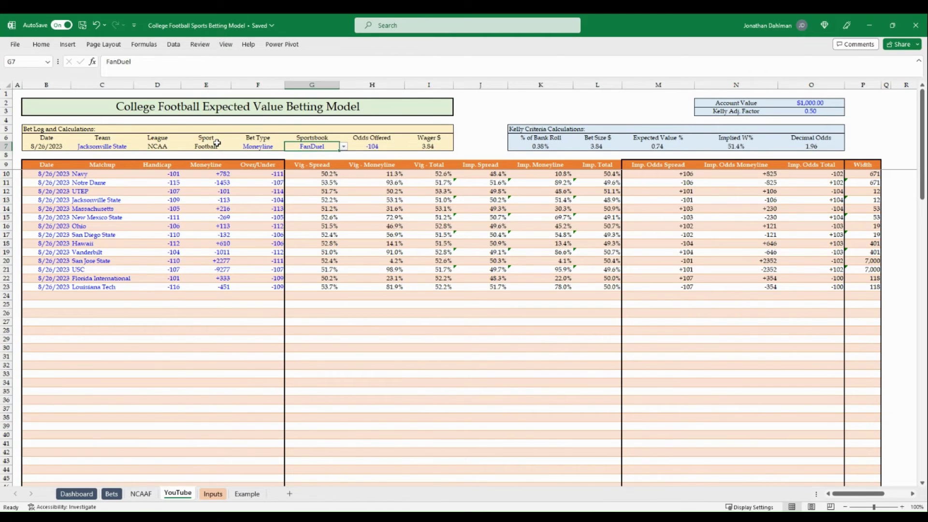
key(Right)
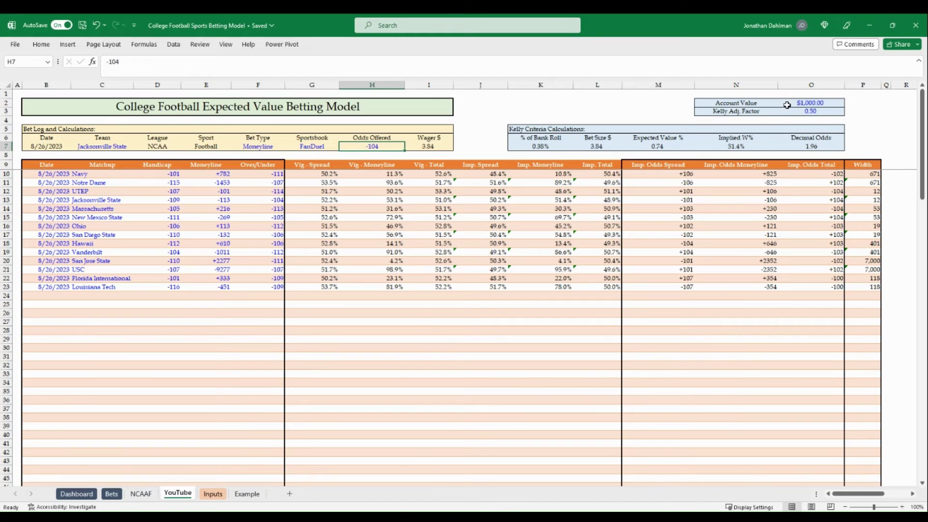
Step: Examine the Account Value and Kelly Adj. Factor inputs and the bet log's Wager $ formula that uses them
click(814, 102)
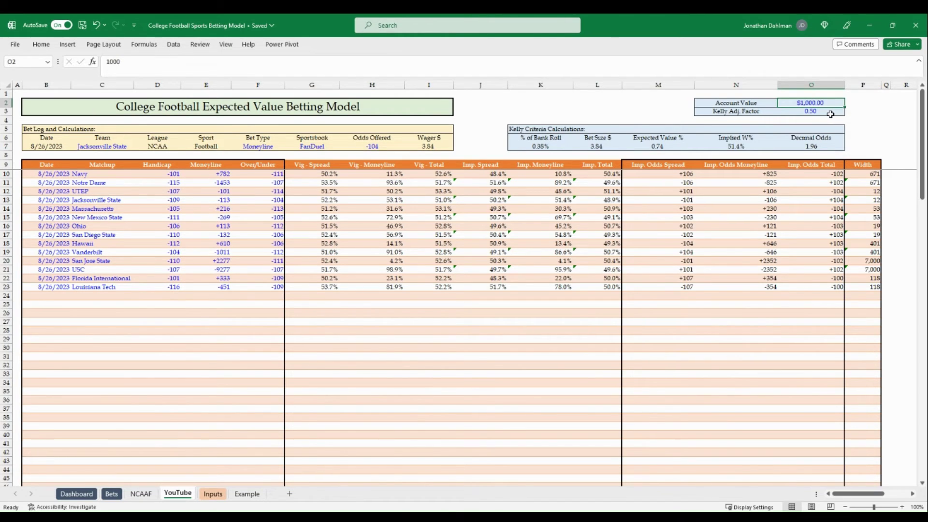
click(830, 111)
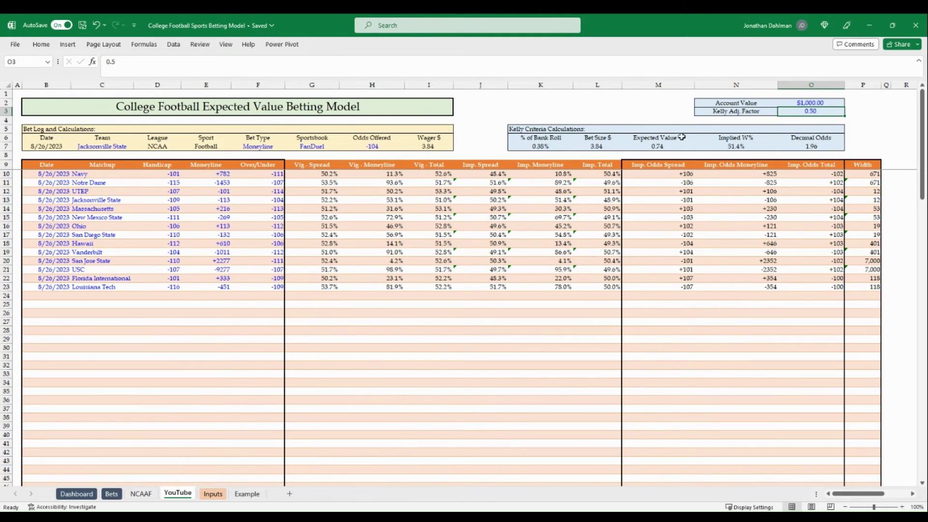
click(442, 149)
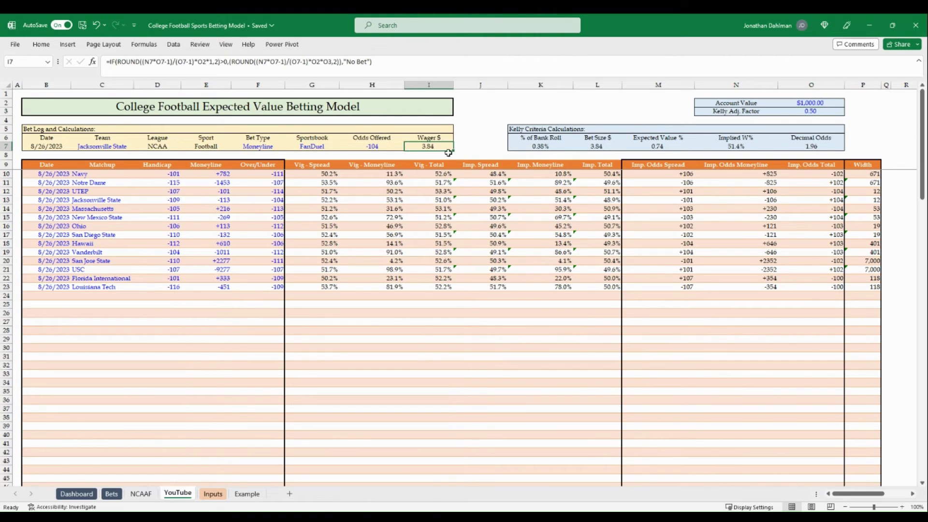
Step: Examine the Decimal Odds and Implied W% formulas, tracing Implied W% to Jacksonville State's implied moneyline in row 13
click(825, 145)
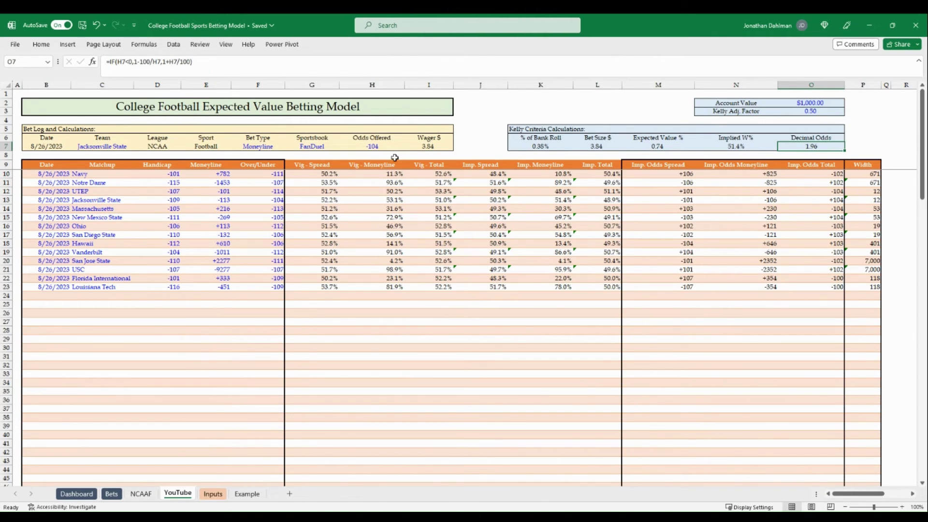
key(F2)
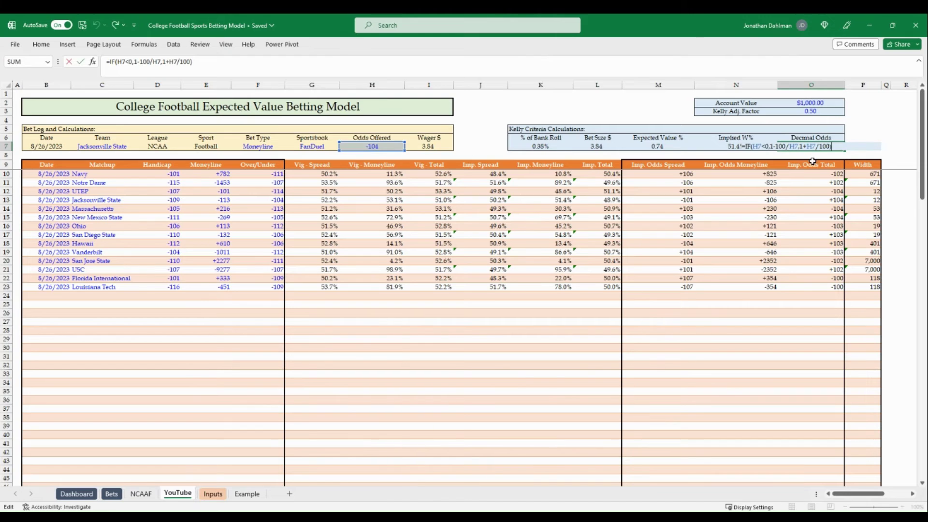
key(Escape)
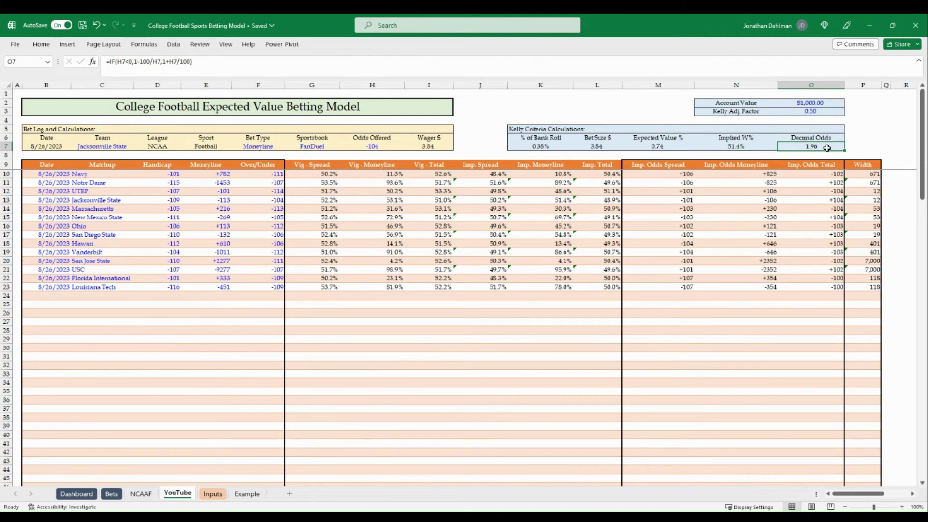
click(735, 146)
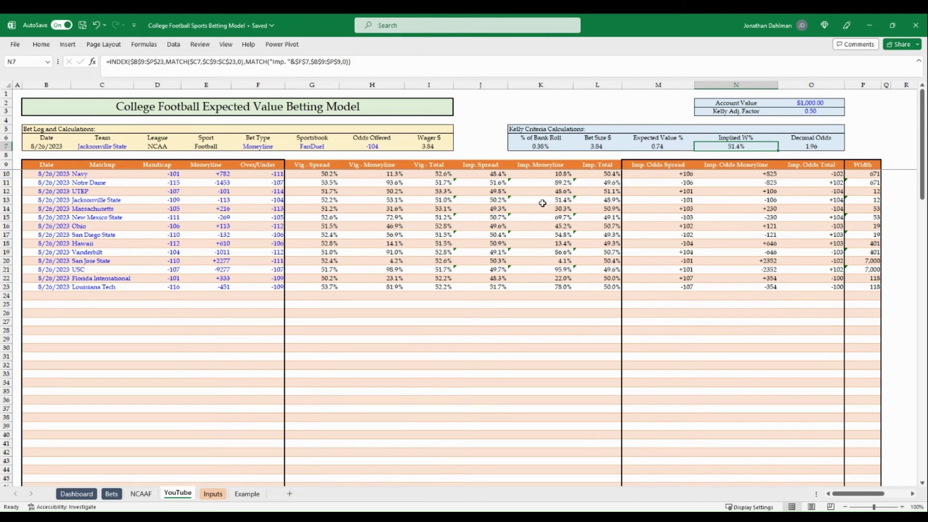
click(5, 200)
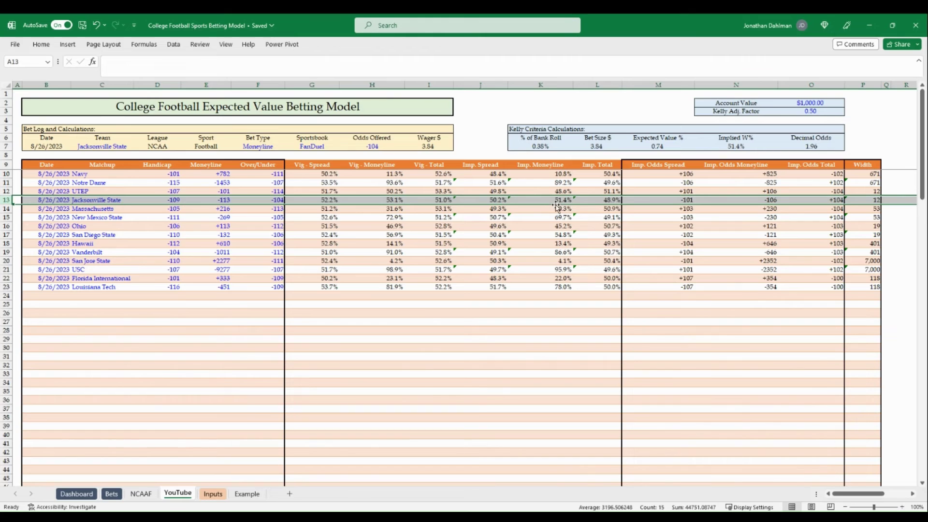
click(747, 148)
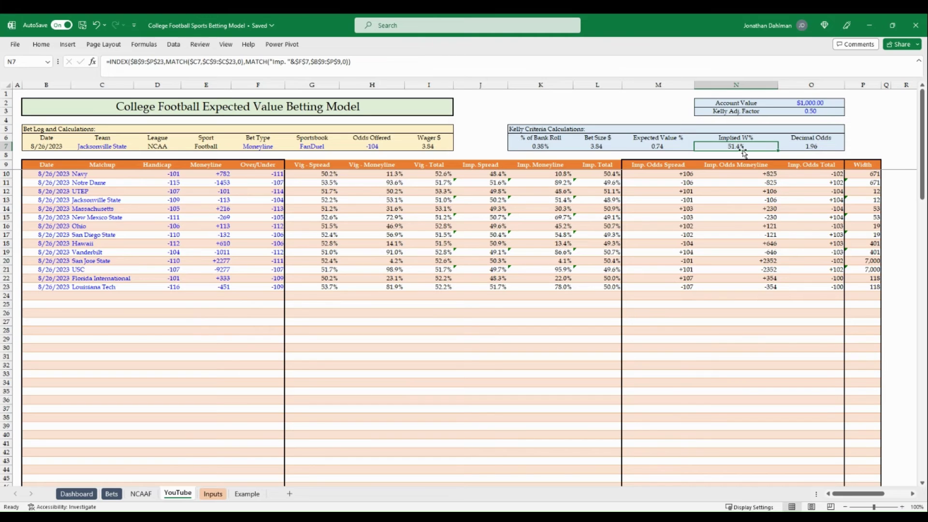
click(545, 201)
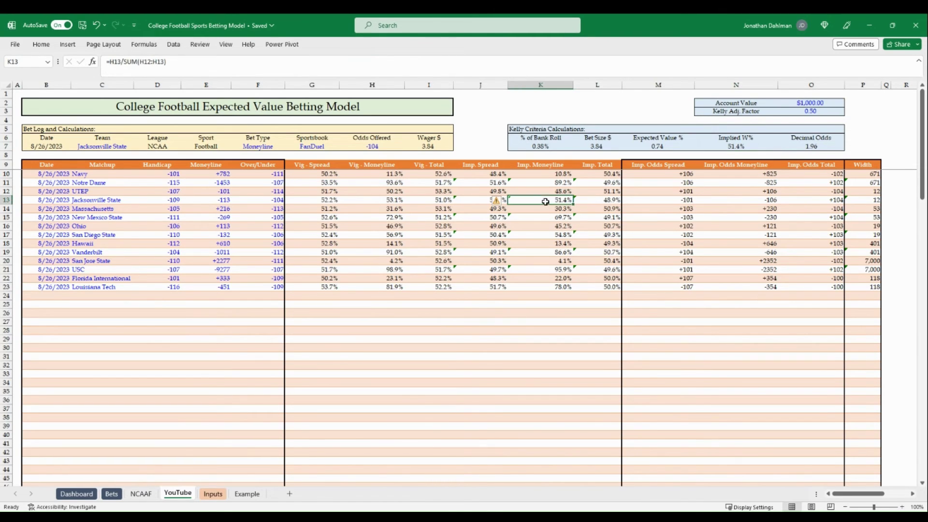
click(740, 145)
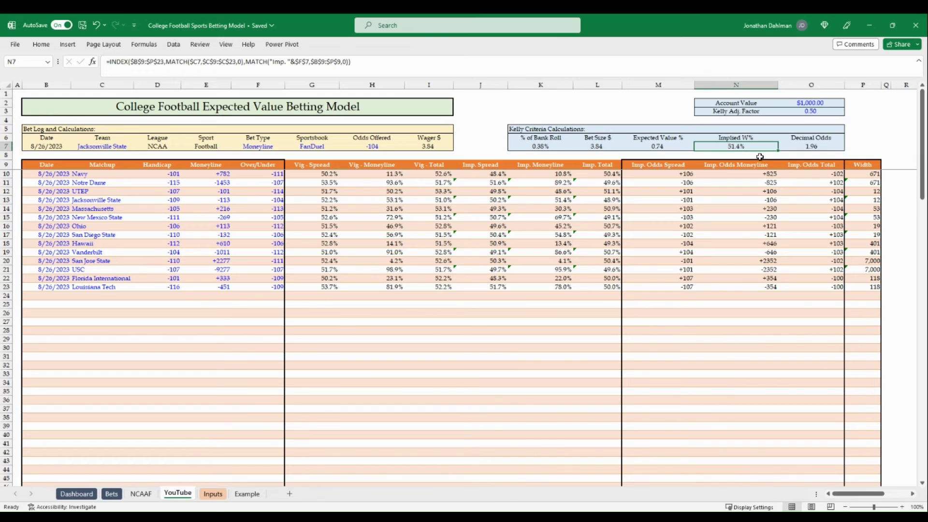
Step: Examine the cell references in the Expected Value %, Bet Size $ and % of Bank Roll formulas in row 7
click(654, 145)
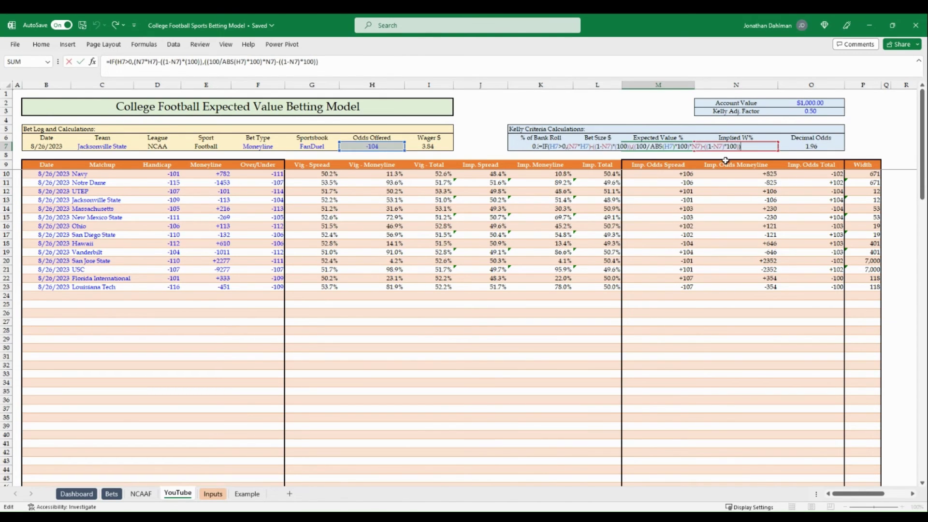
key(F2)
key(ctrl+Return)
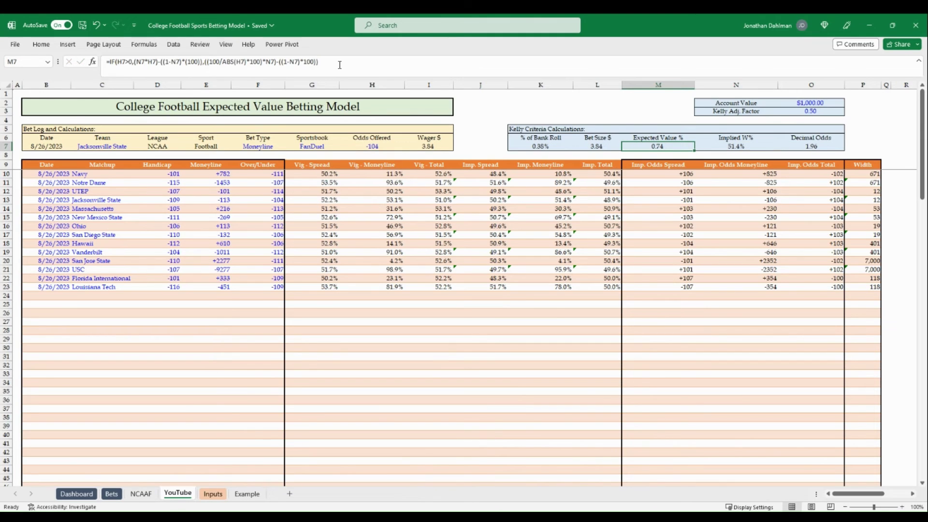
key(Left)
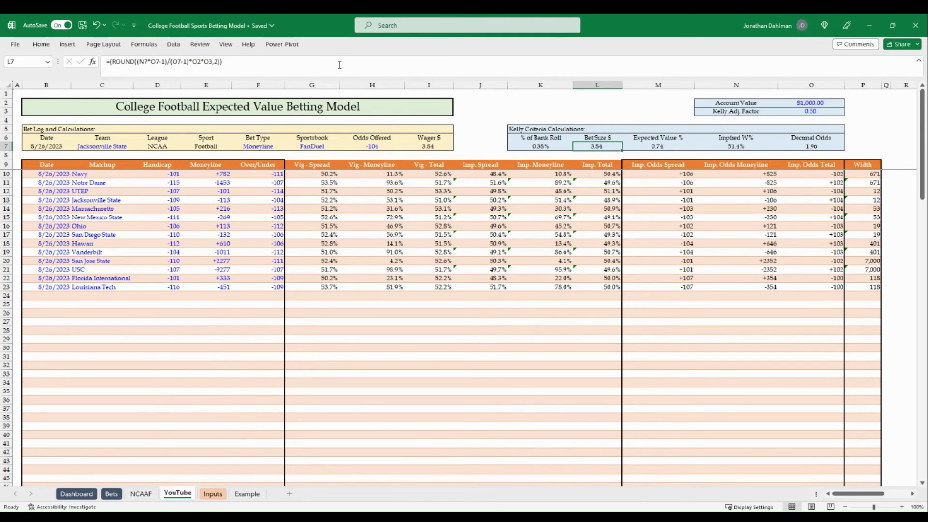
key(F2)
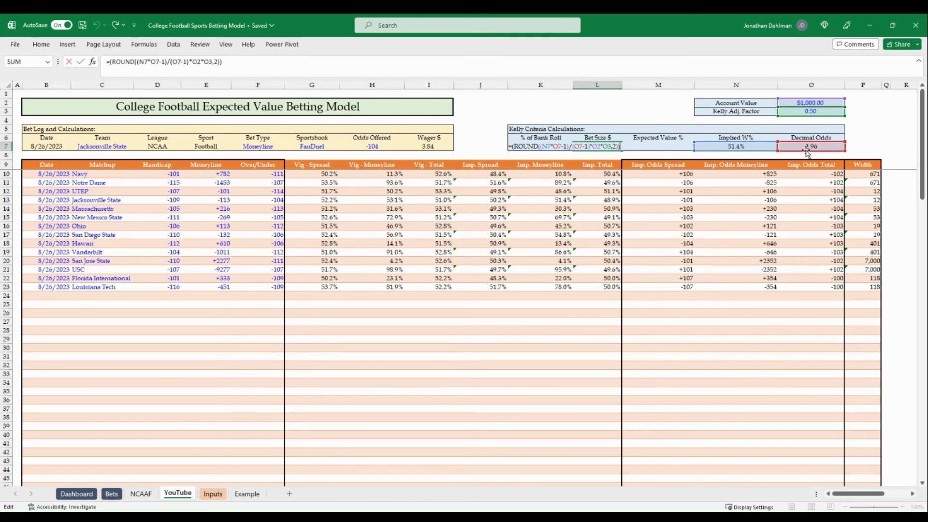
key(ctrl+Return)
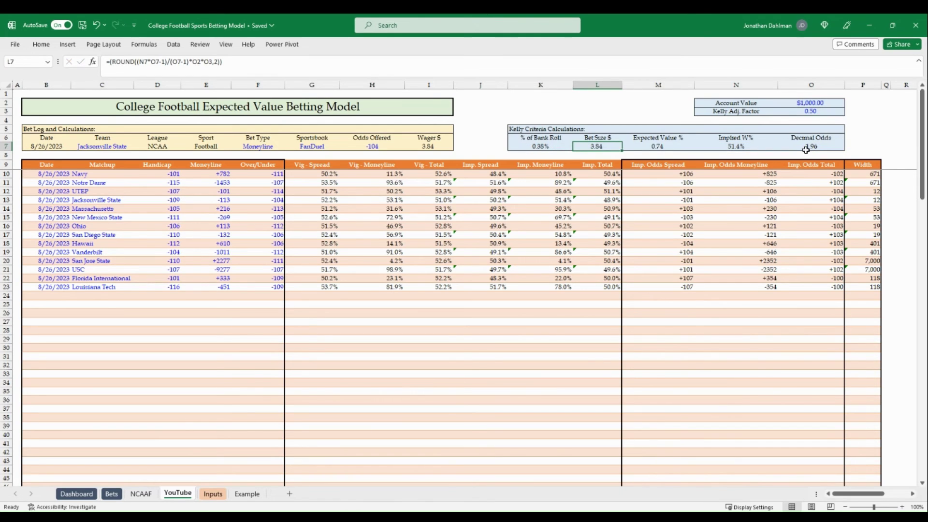
key(Left)
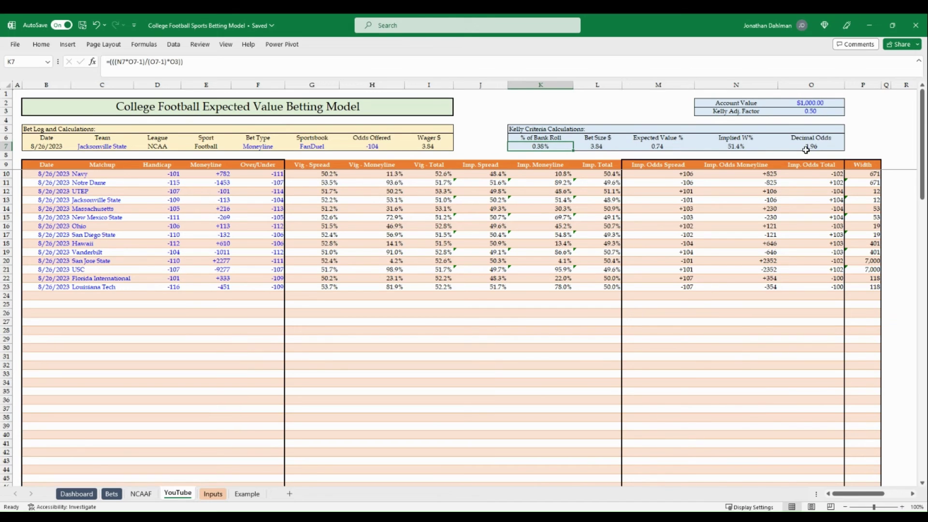
key(F2)
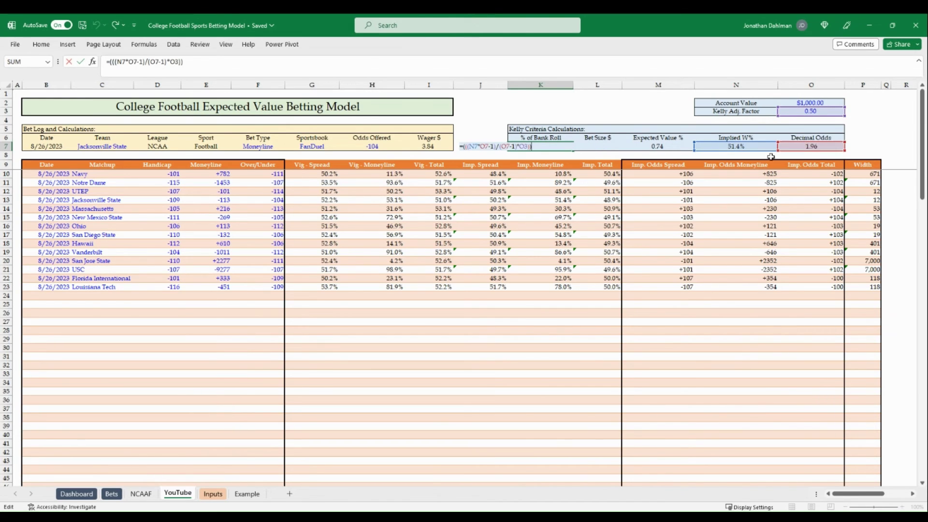
key(Escape)
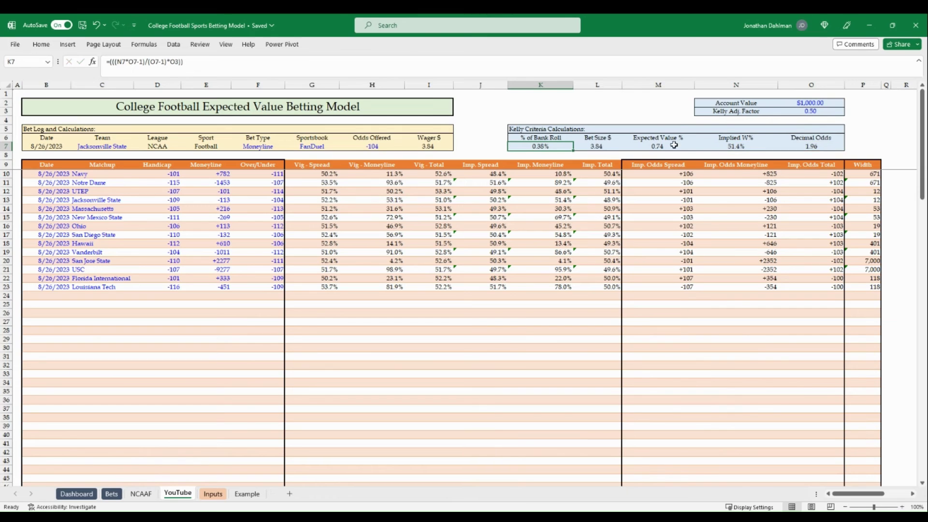
Step: Compare the bet log's Wager $ formula in I7 with the Bet Size $ formula in L7
click(428, 146)
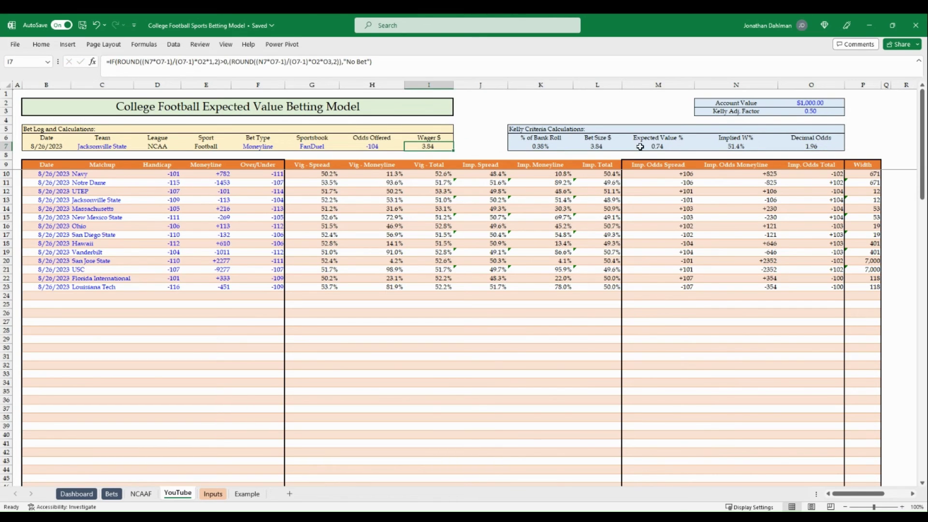
click(603, 148)
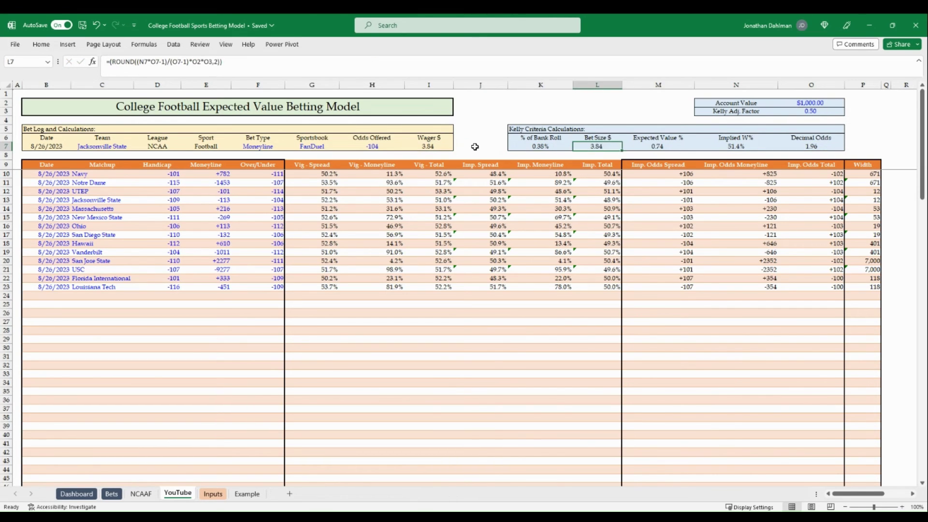
click(436, 148)
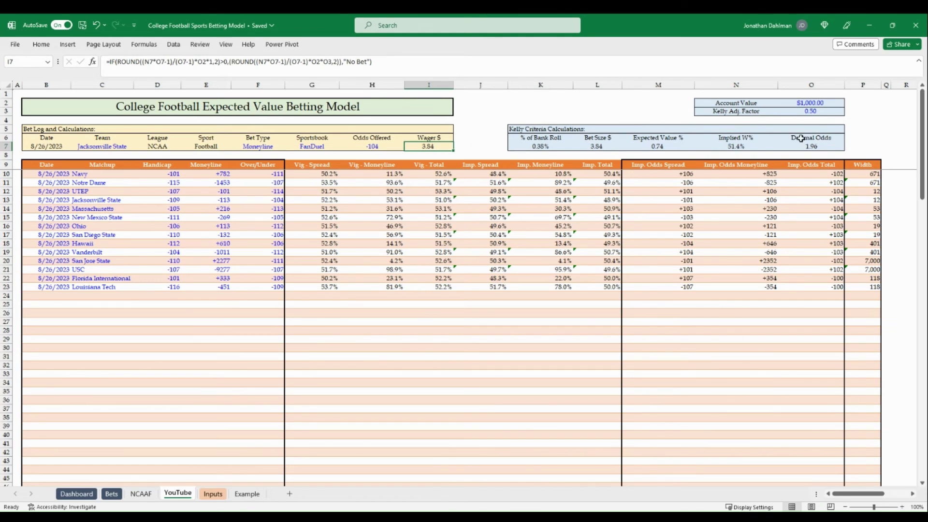
Step: Set Odds Offered in H7 to +110 and check the recalculated Wager $
click(378, 148)
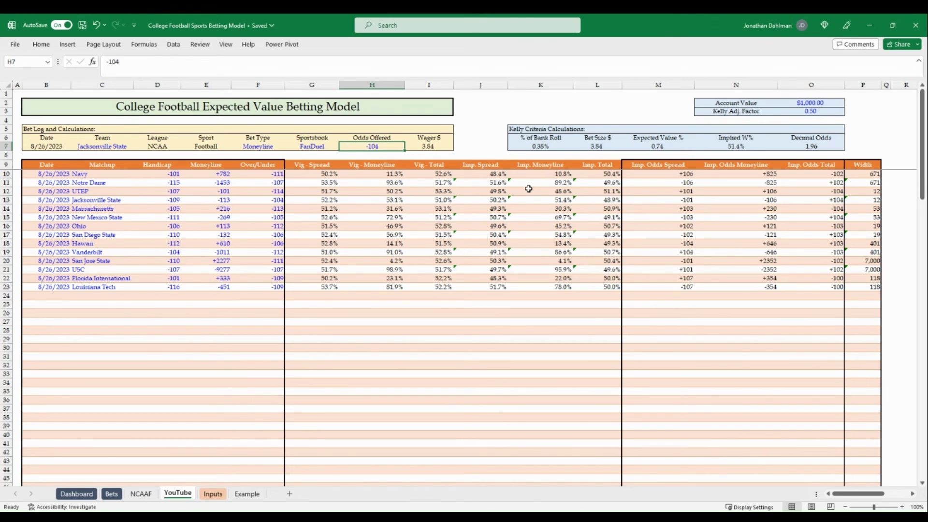
key(Right)
key(Left)
text(+110)
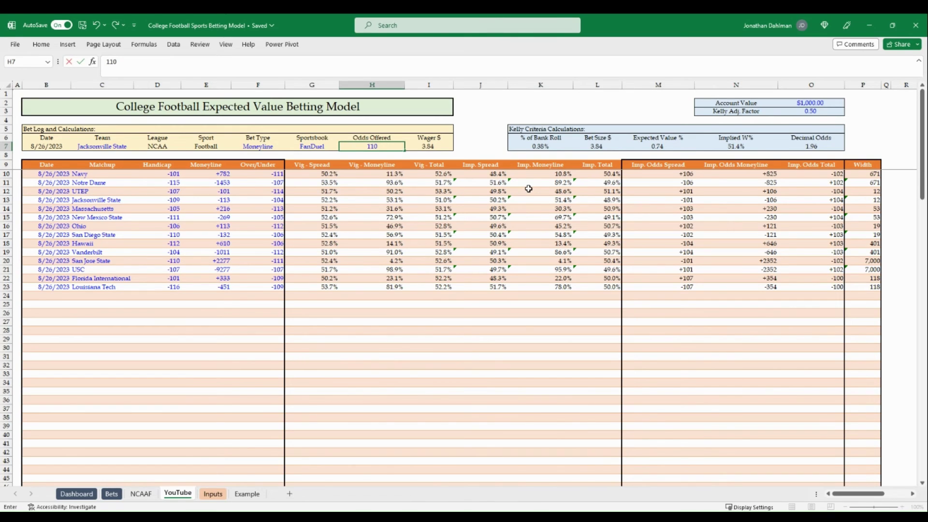
key(Return)
key(Up)
key(Right)
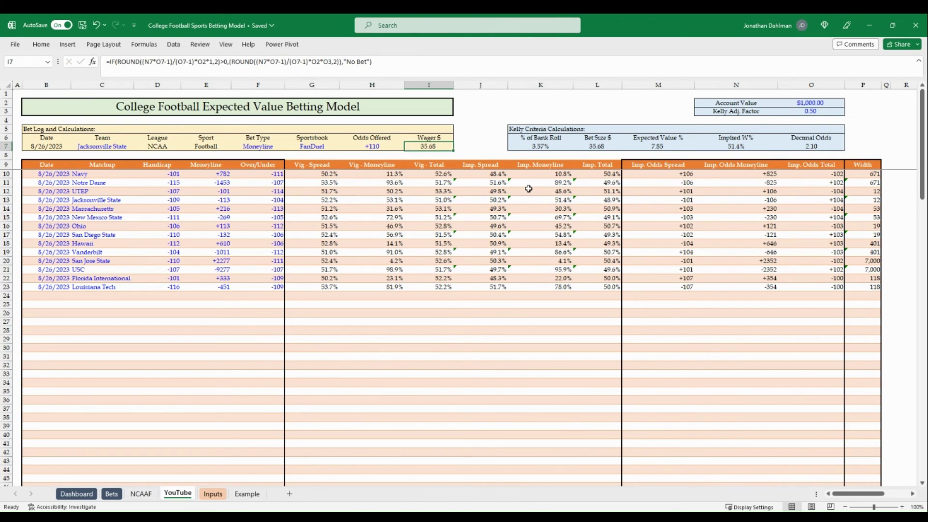
Step: Review Expected Value % and % of Bank Roll in the Kelly criteria calculations for the +110 odds
key(Right)
key(Right)
key(Right)
key(Right)
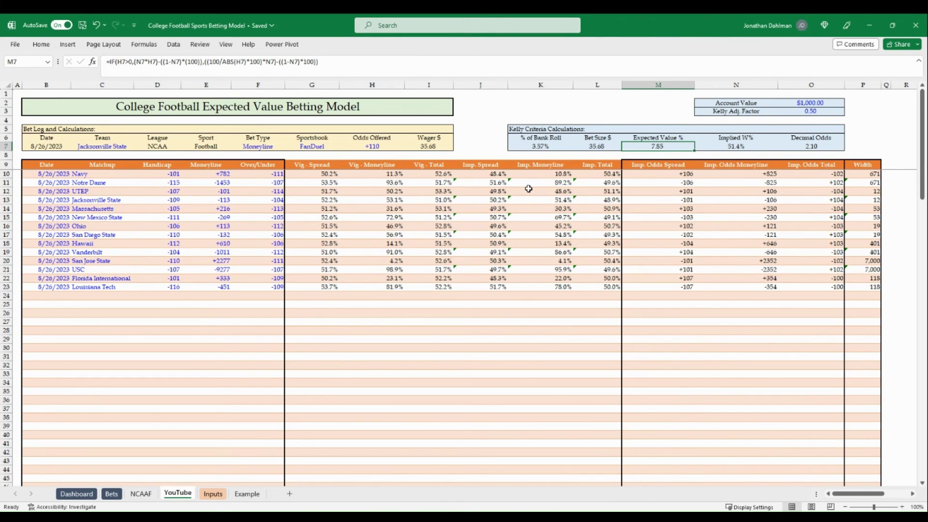
key(Left)
key(Left)
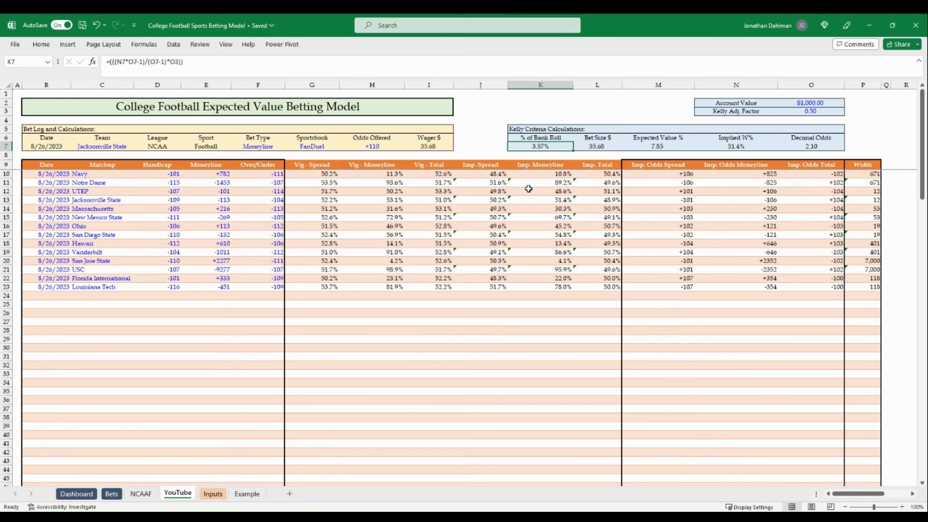
Step: Set Odds Offered in H7 to -105 and check the recalculated Wager $
key(Left)
key(Left)
key(Left)
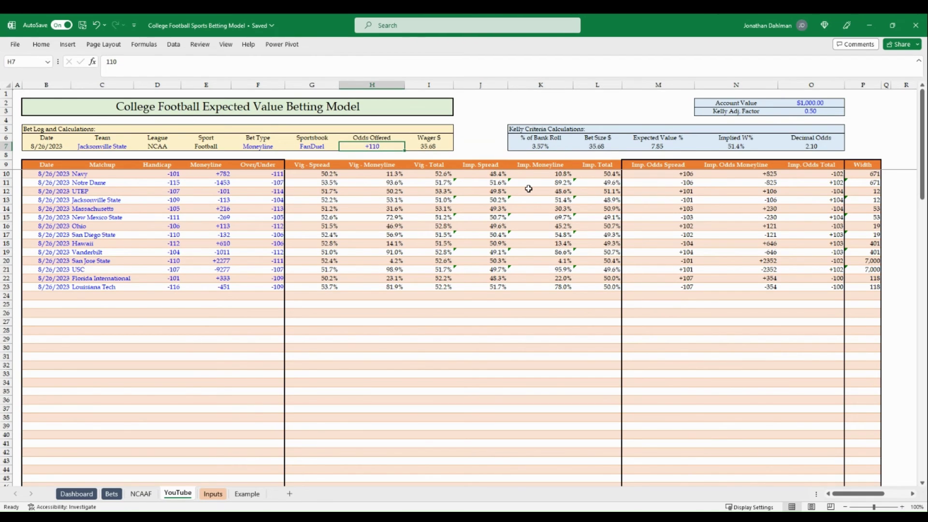
key(Right)
key(Left)
text(-105)
key(Return)
key(Up)
key(Right)
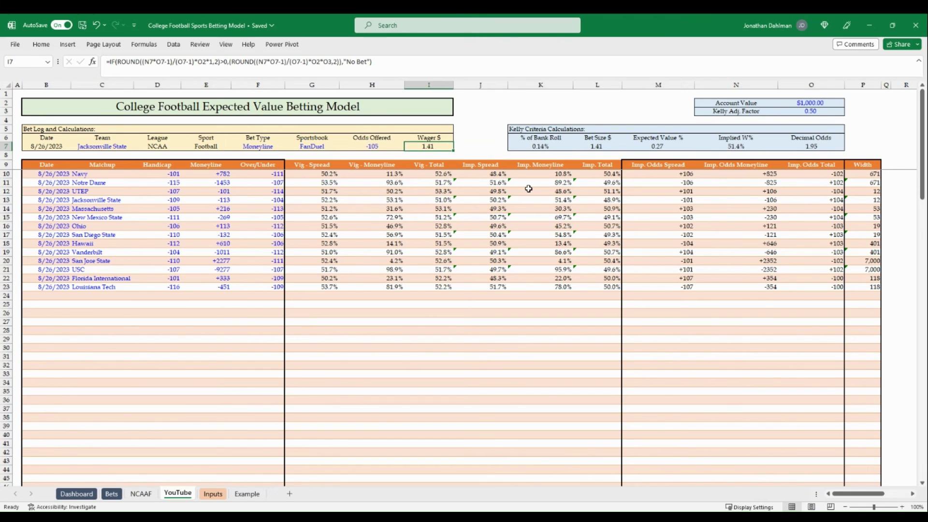
Step: Set Odds Offered in H7 to -110 and check the recalculated Wager $
key(Left)
text(-110)
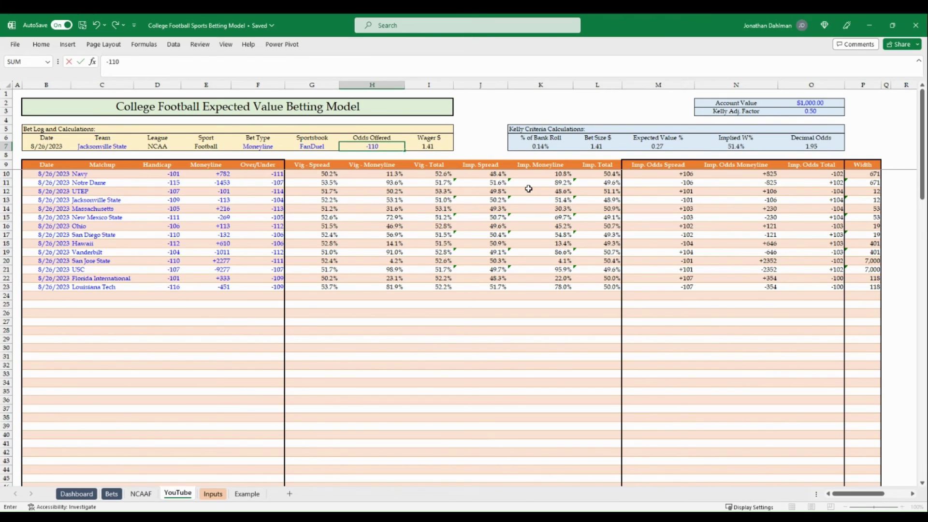
key(Return)
key(Up)
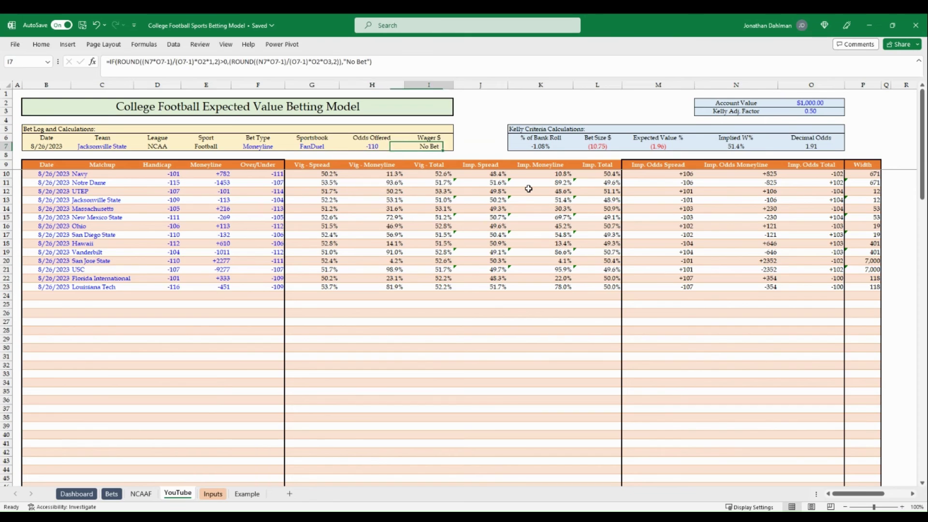
Step: Review the Kelly criteria calculations for the -110 odds, ending on Expected Value % in M7
key(Right)
key(Right)
key(Right)
key(Right)
key(Right)
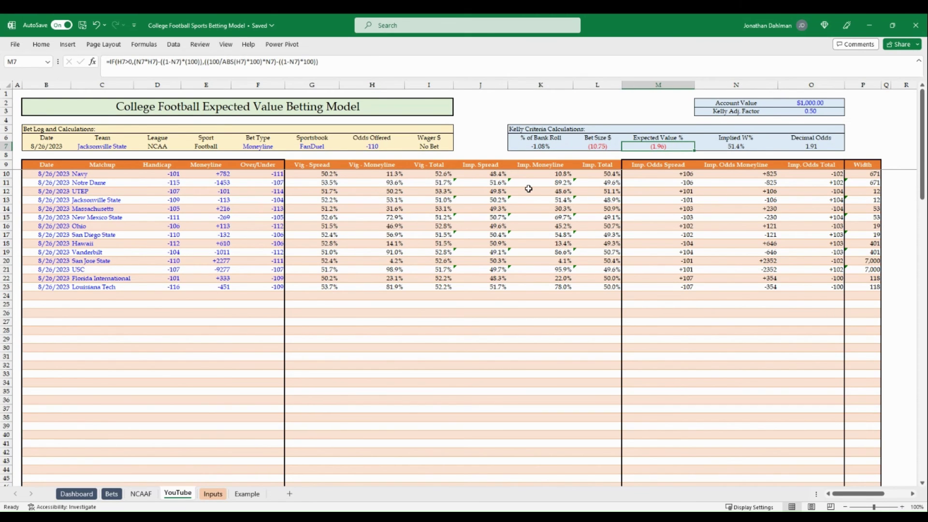
Step: Set Odds Offered in H7 to -104 for the Jacksonville State moneyline bet
key(Left)
key(Left)
key(Left)
key(Left)
key(Left)
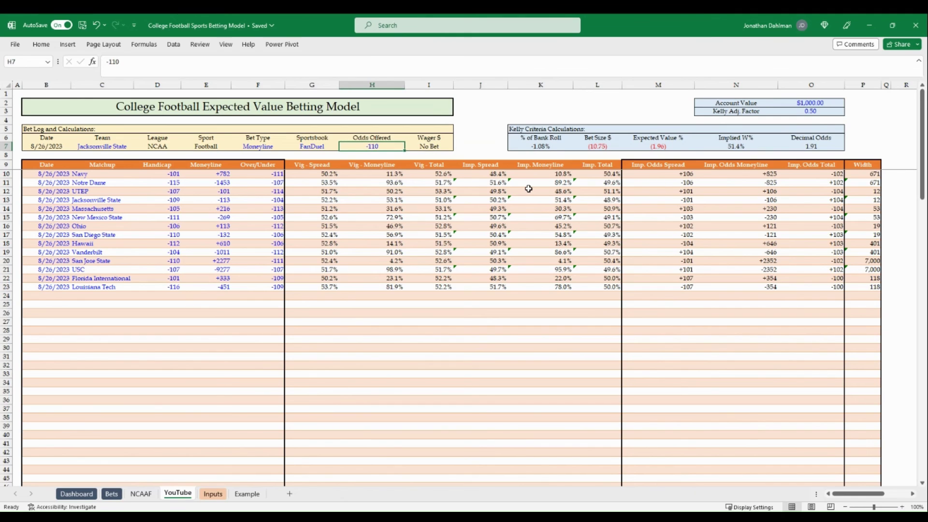
text(-104)
key(Return)
key(Up)
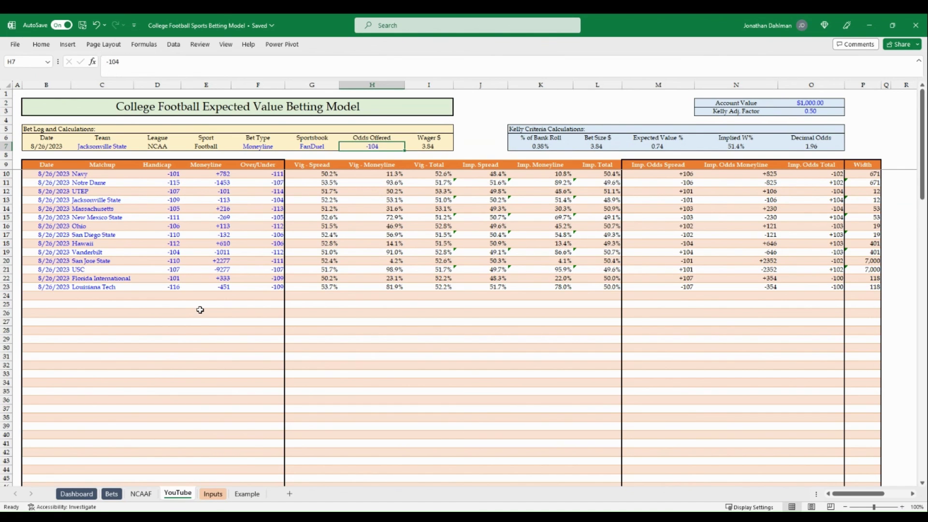
Step: Look over the bet records on the Bets sheet and the charts on the Dashboard sheet, finishing back on the YouTube sheet
click(111, 493)
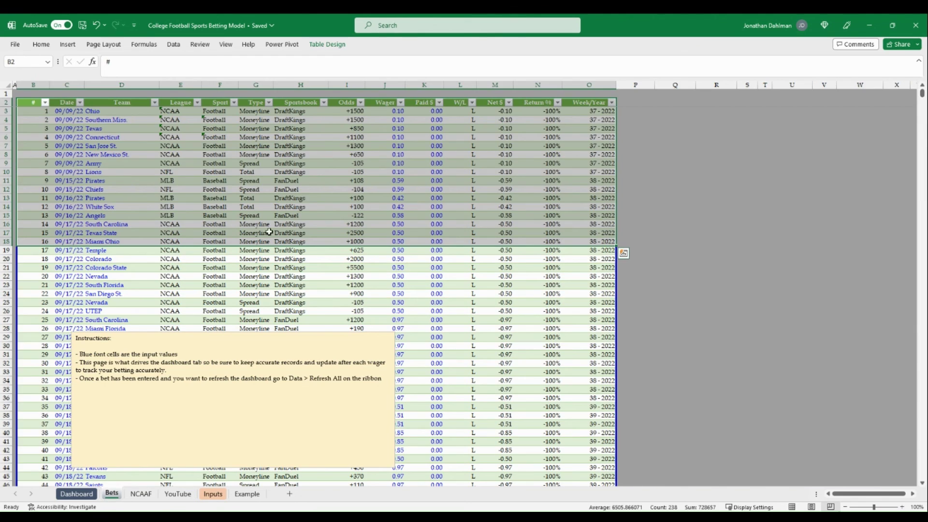
click(193, 267)
click(87, 494)
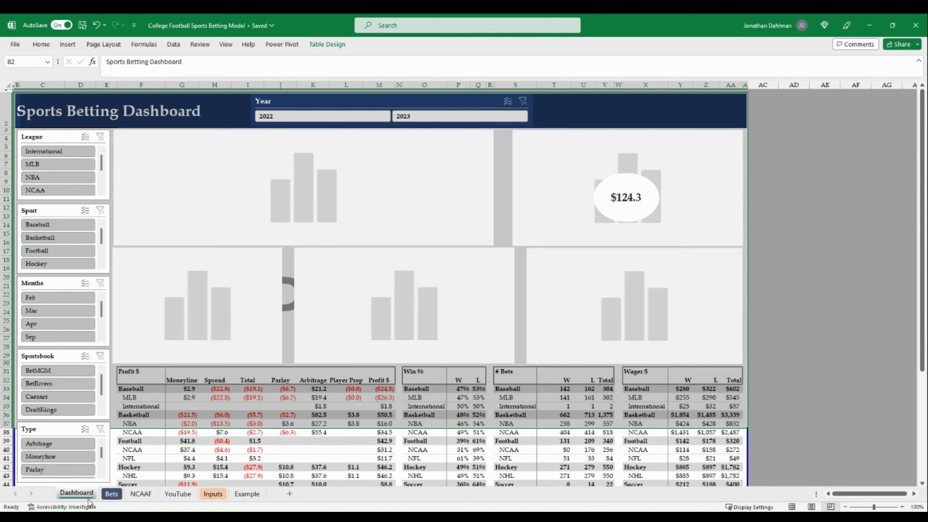
click(217, 405)
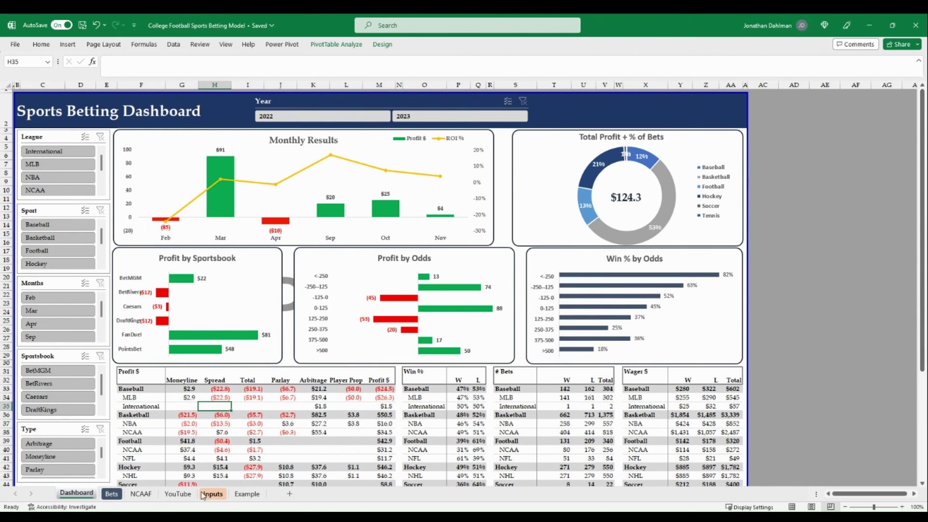
click(187, 497)
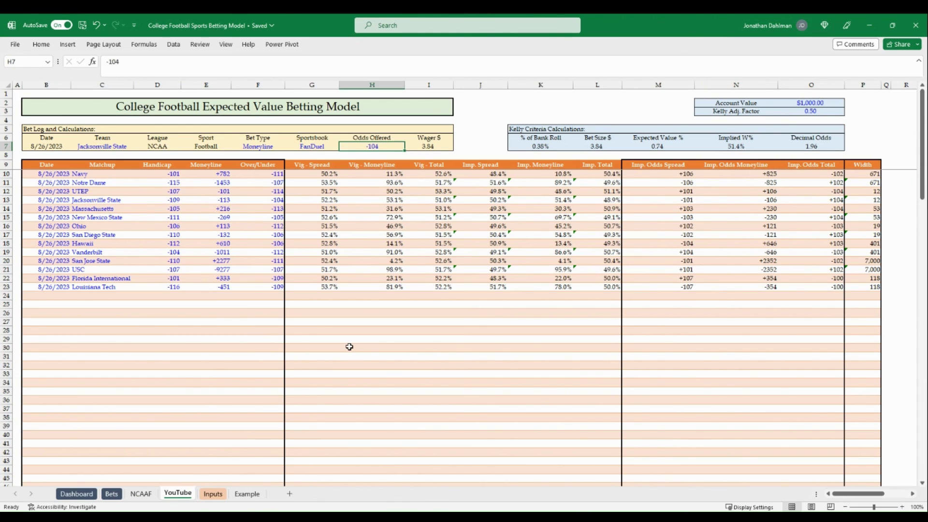